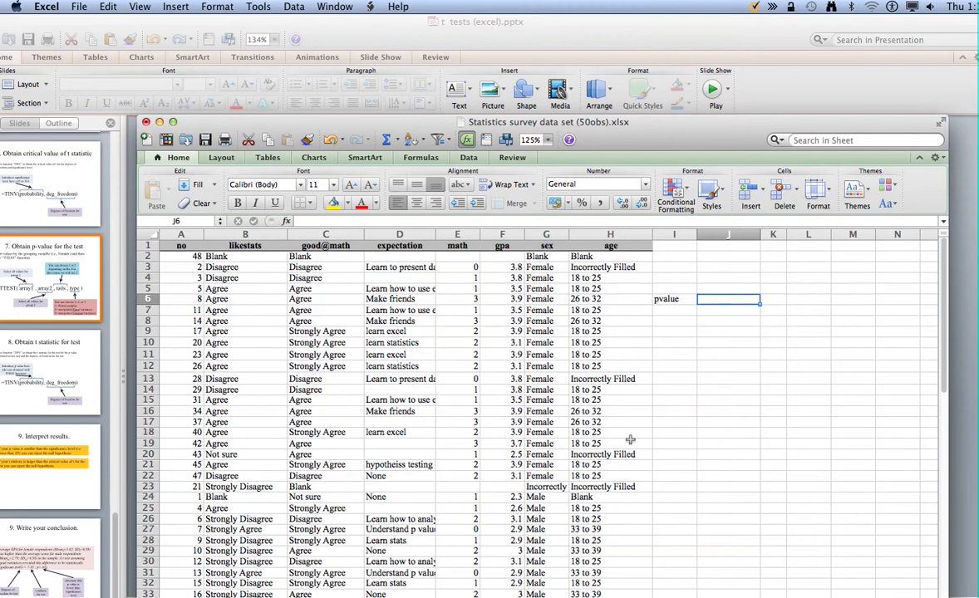
{"action": "left_click", "coordinate": [293, 8]}
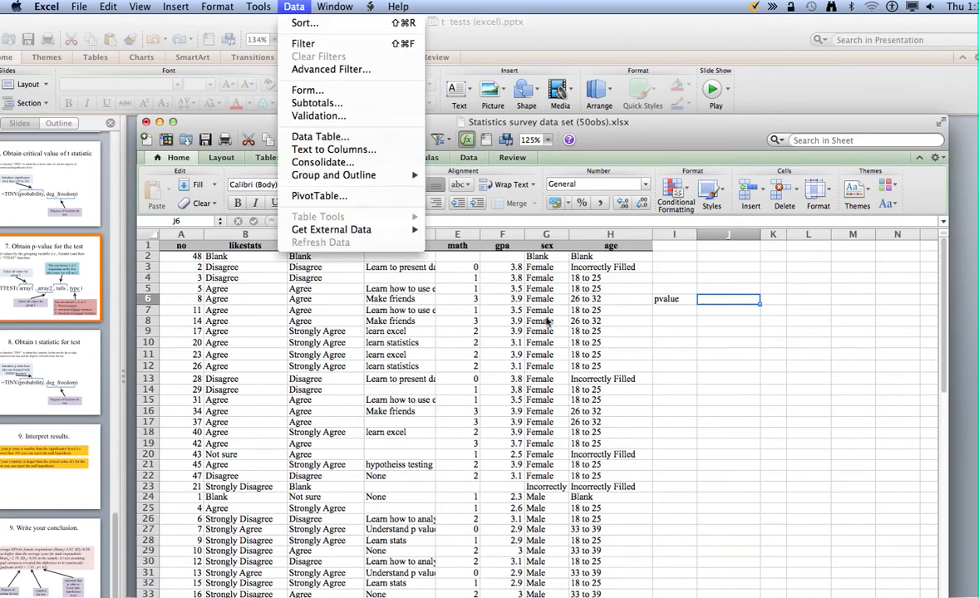
{"action": "left_click", "coordinate": [729, 301]}
{"action": "double_click", "coordinate": [729, 302]}
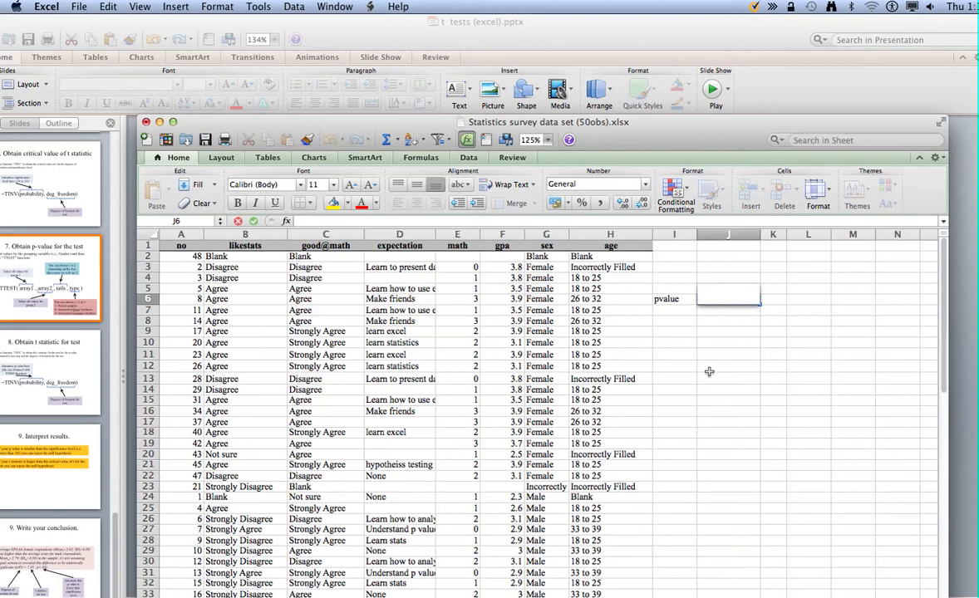
{"action": "type", "text": "="}
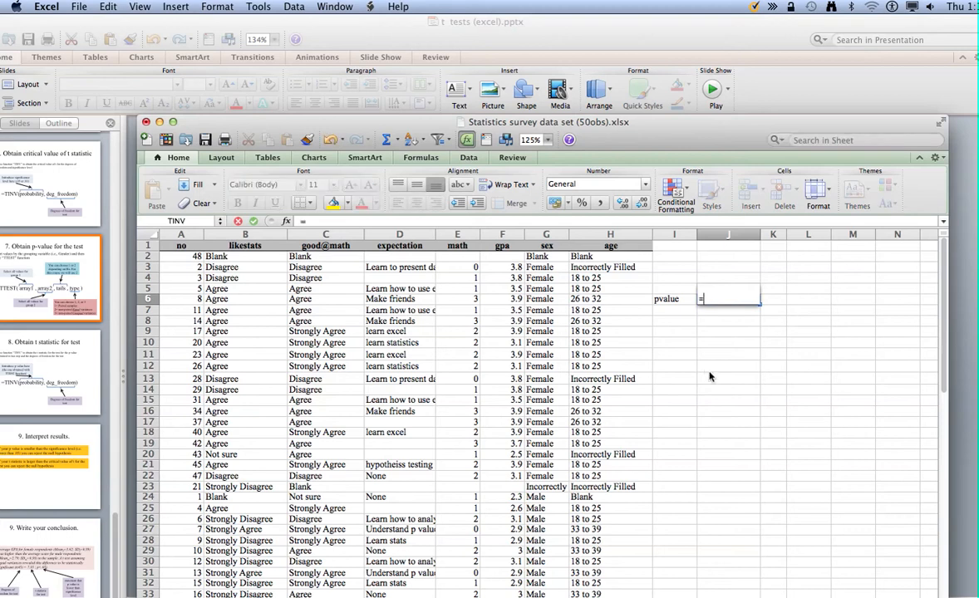
{"action": "type", "text": "ttest"}
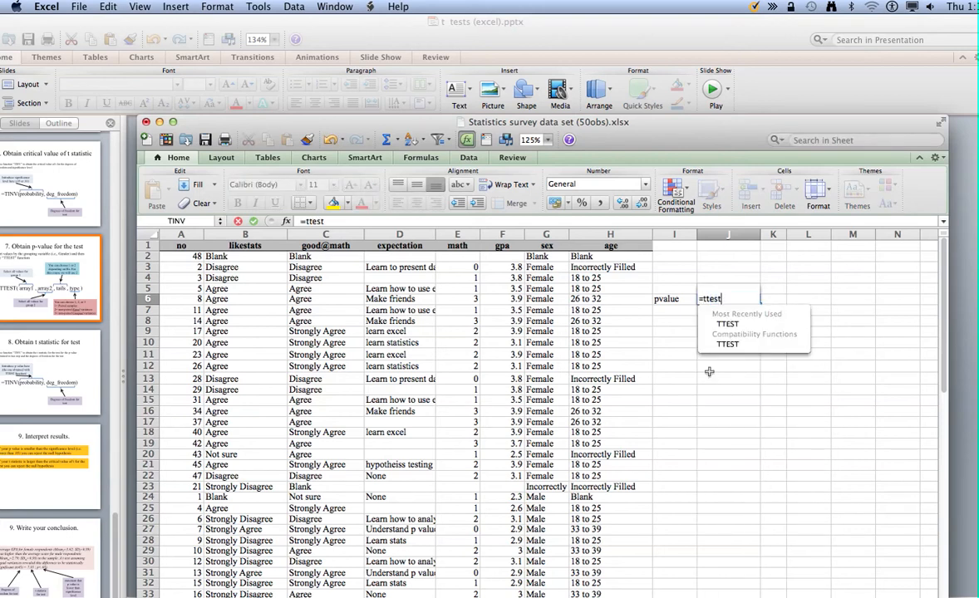
{"action": "type", "text": "("}
{"action": "left_click", "coordinate": [709, 372]}
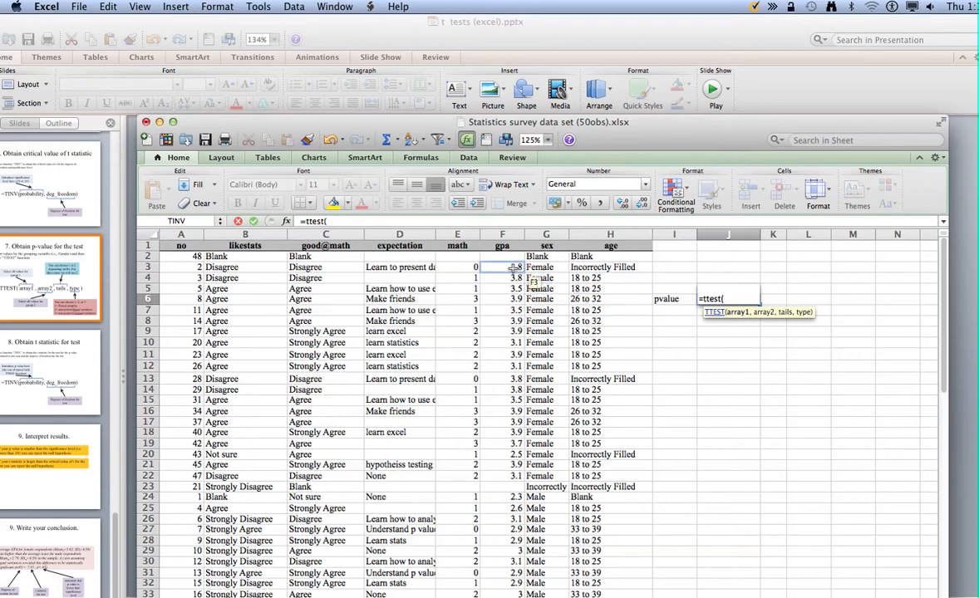
{"action": "left_click_drag", "start_coordinate": [515, 267], "coordinate": [516, 477]}
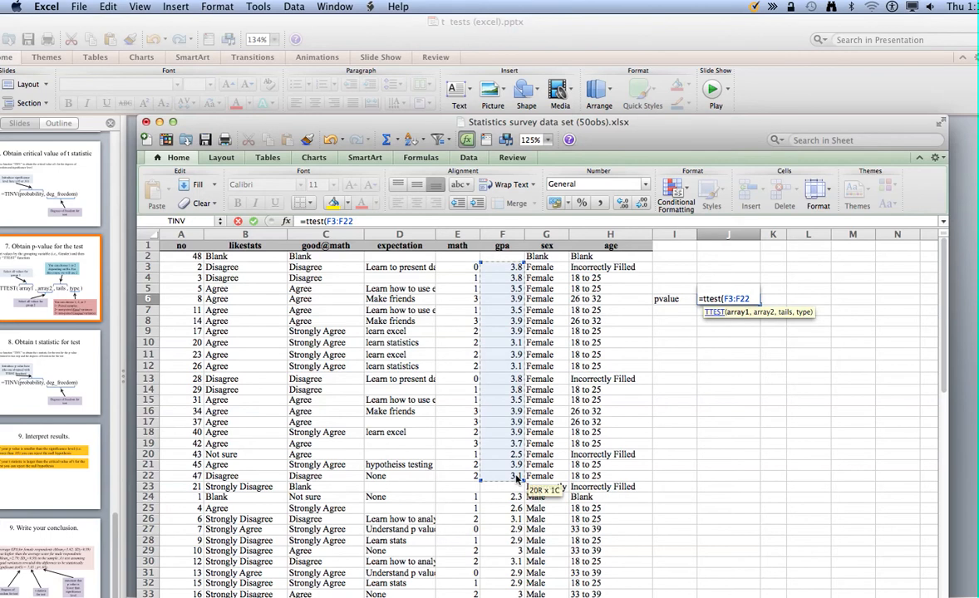
{"action": "type", "text": ","}
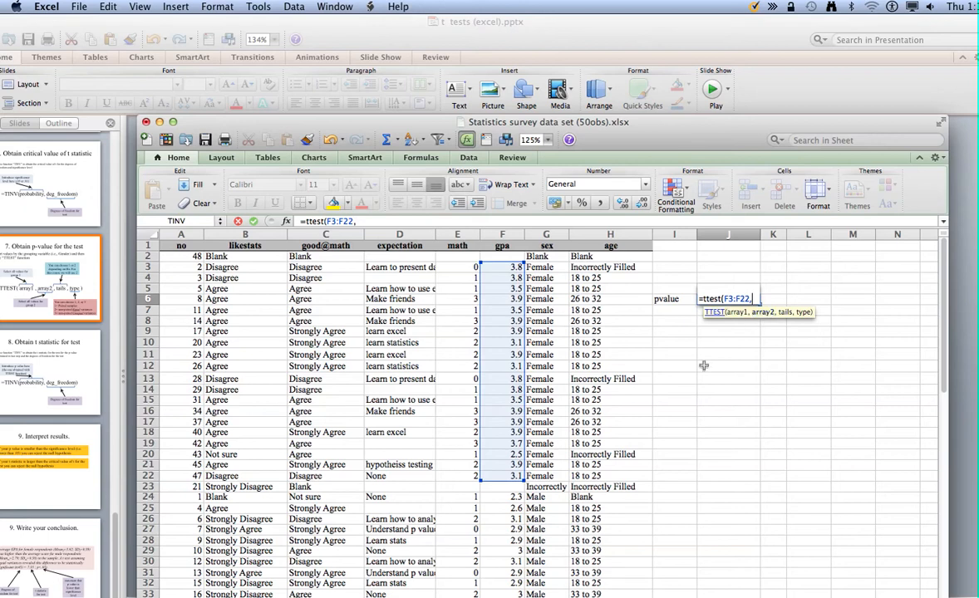
{"action": "left_click_drag", "start_coordinate": [501, 497], "coordinate": [507, 596]}
{"action": "left_click_drag", "start_coordinate": [511, 544], "coordinate": [509, 485]}
{"action": "left_click", "coordinate": [508, 485]}
{"action": "type", "text": "+"}
{"action": "left_click", "coordinate": [508, 494]}
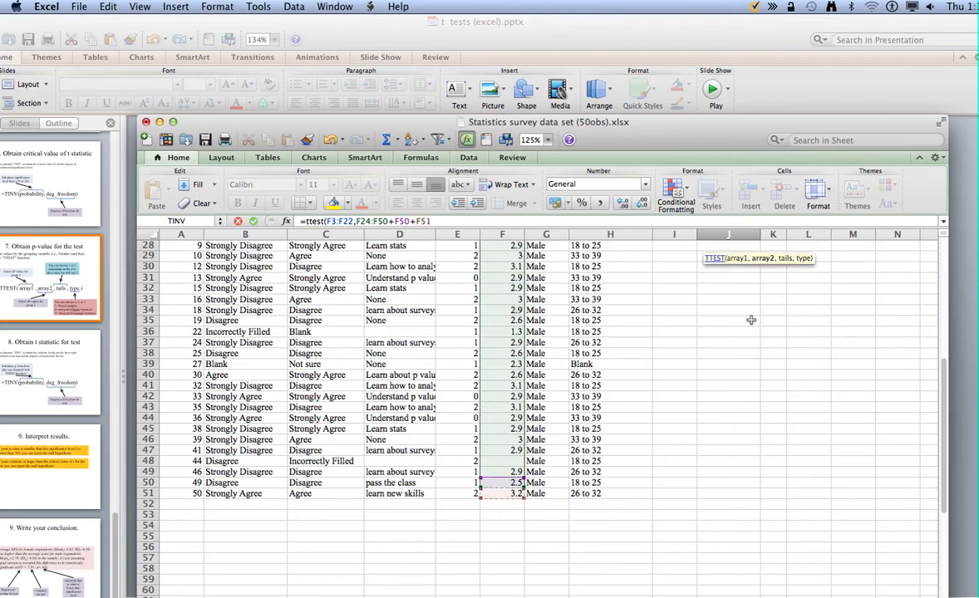
{"action": "key", "text": "Escape"}
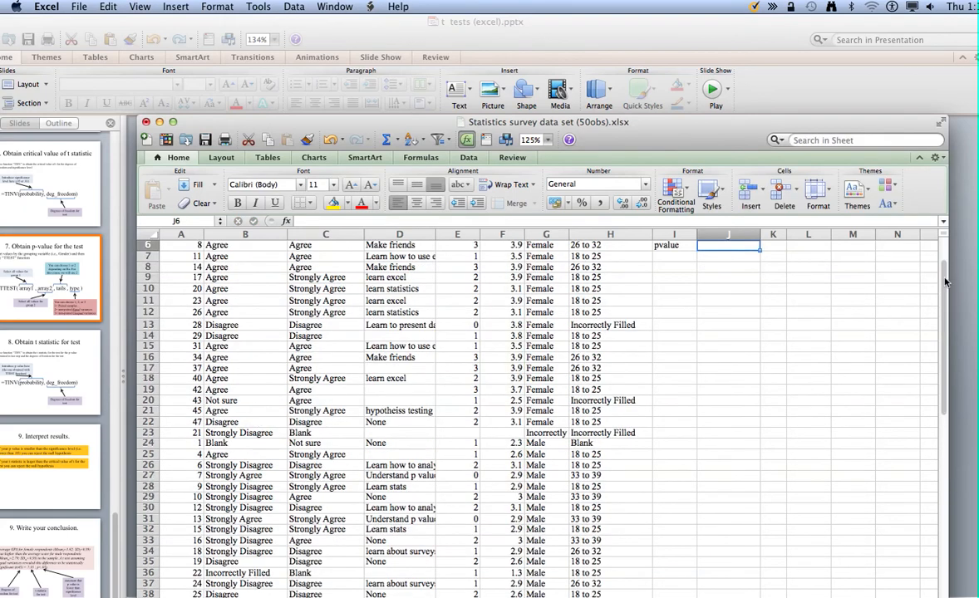
Start a TTEST formula in cell J6 with the female GPAs F3:F22 as array1 and the male GPAs F24:F51 as array2
{"action": "scroll", "coordinate": [883, 262], "scroll_direction": "up", "scroll_amount": 5}
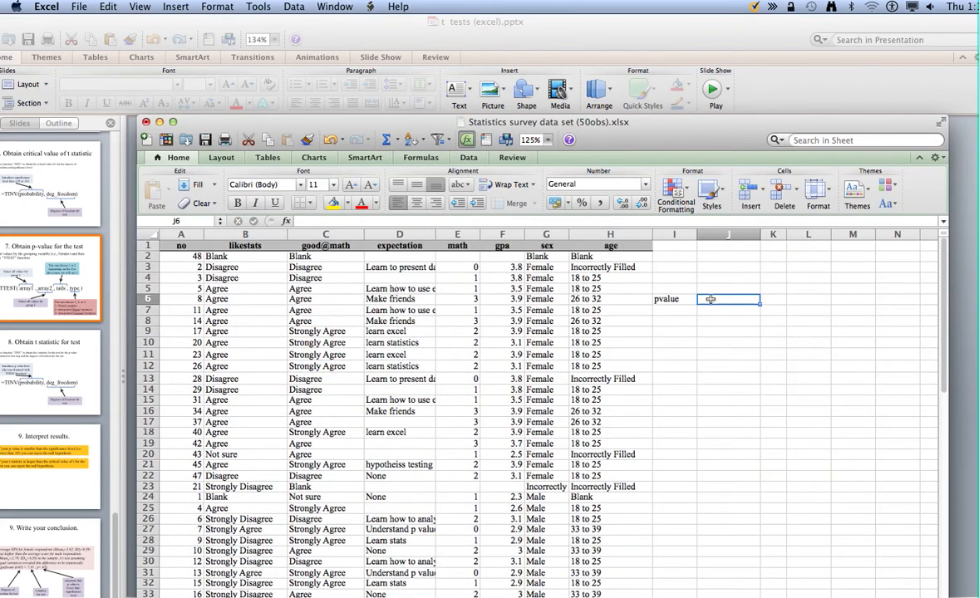
{"action": "type", "text": "=t"}
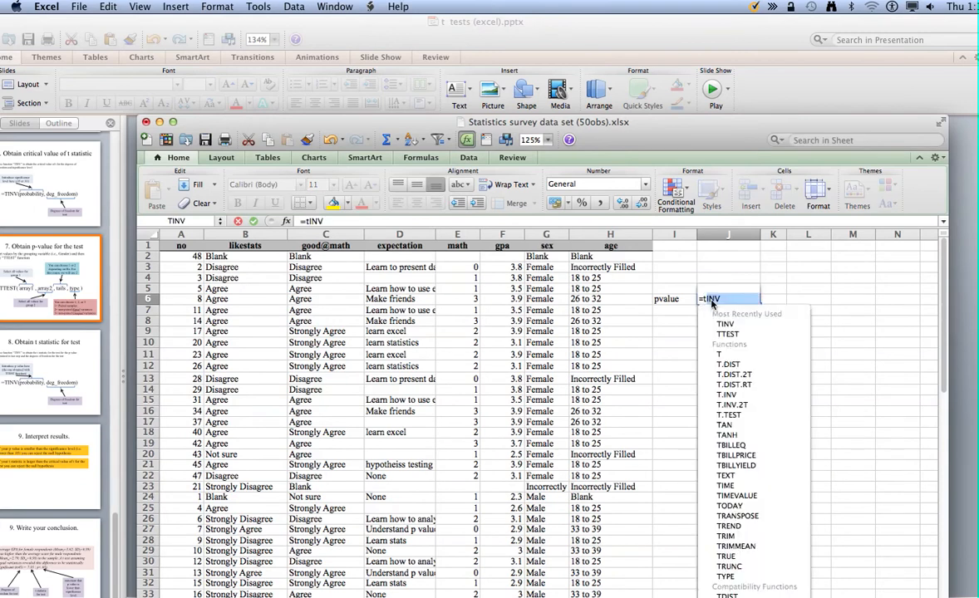
{"action": "type", "text": "test"}
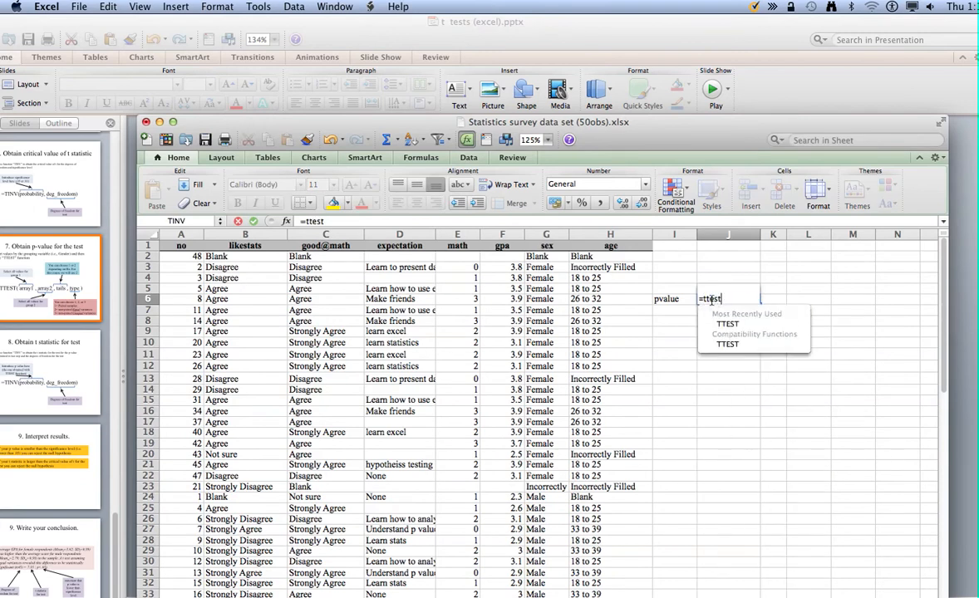
{"action": "type", "text": "("}
{"action": "left_click_drag", "start_coordinate": [513, 272], "coordinate": [517, 473]}
{"action": "type", "text": ","}
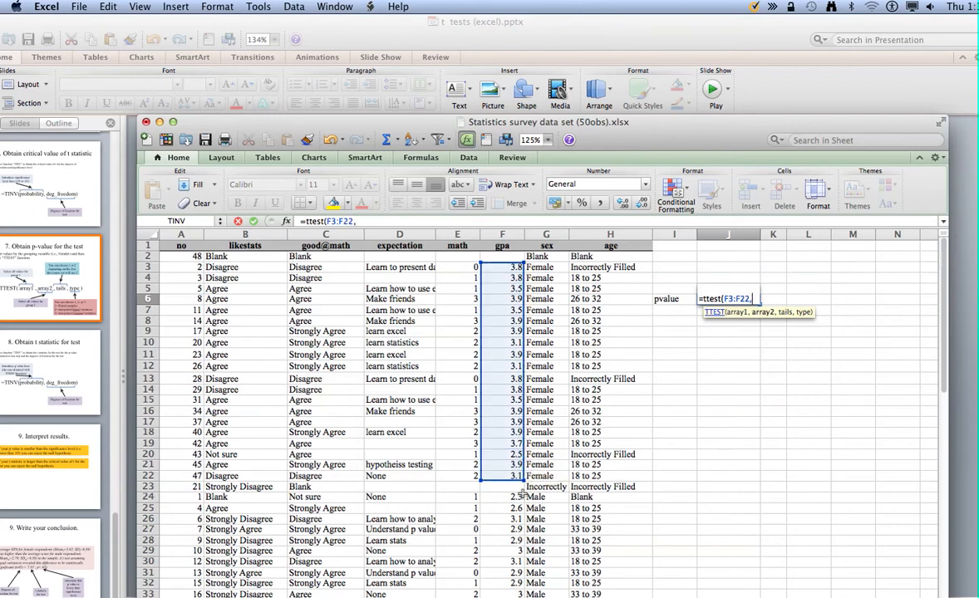
{"action": "left_click", "coordinate": [514, 497]}
{"action": "left_click_drag", "start_coordinate": [514, 497], "coordinate": [510, 528]}
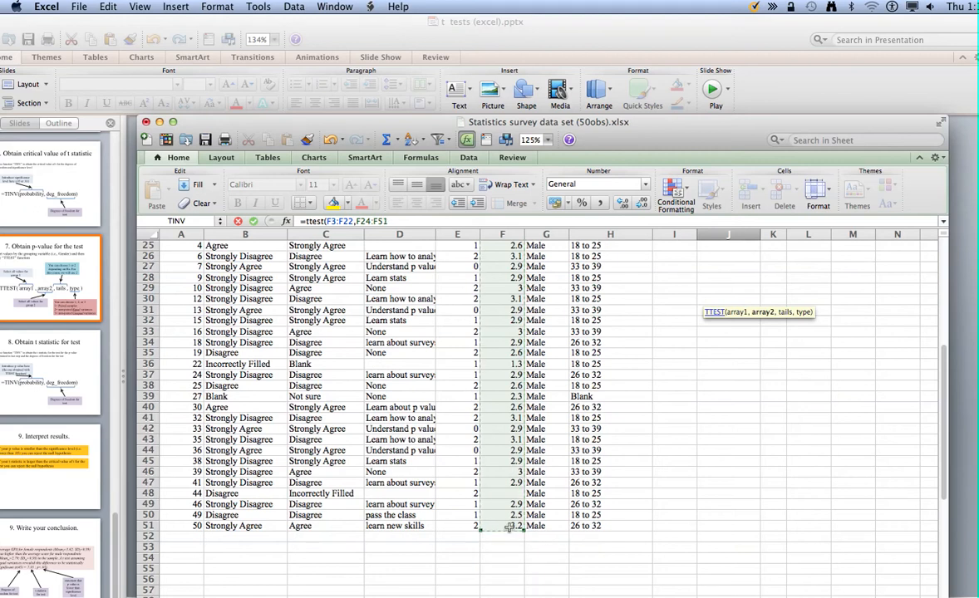
{"action": "type", "text": ","}
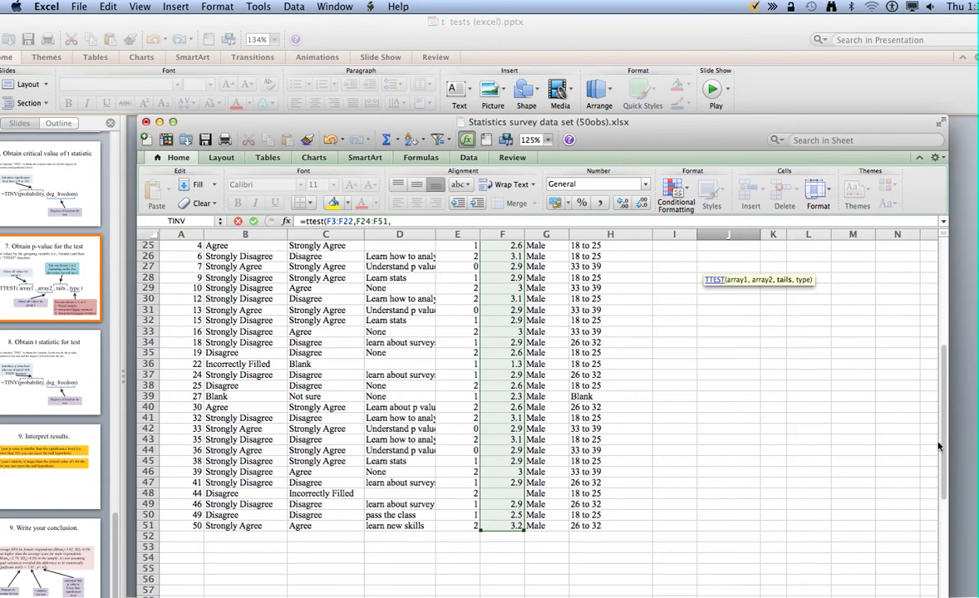
Complete the TTEST formula in J6 with 2 tails and type 2
{"action": "left_click_drag", "start_coordinate": [938, 447], "coordinate": [942, 270]}
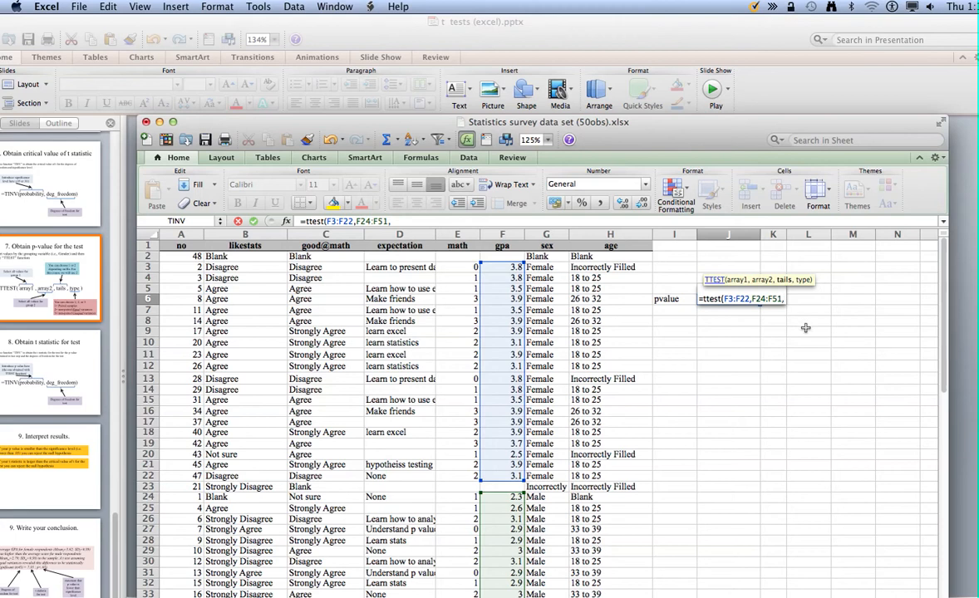
{"action": "type", "text": "2"}
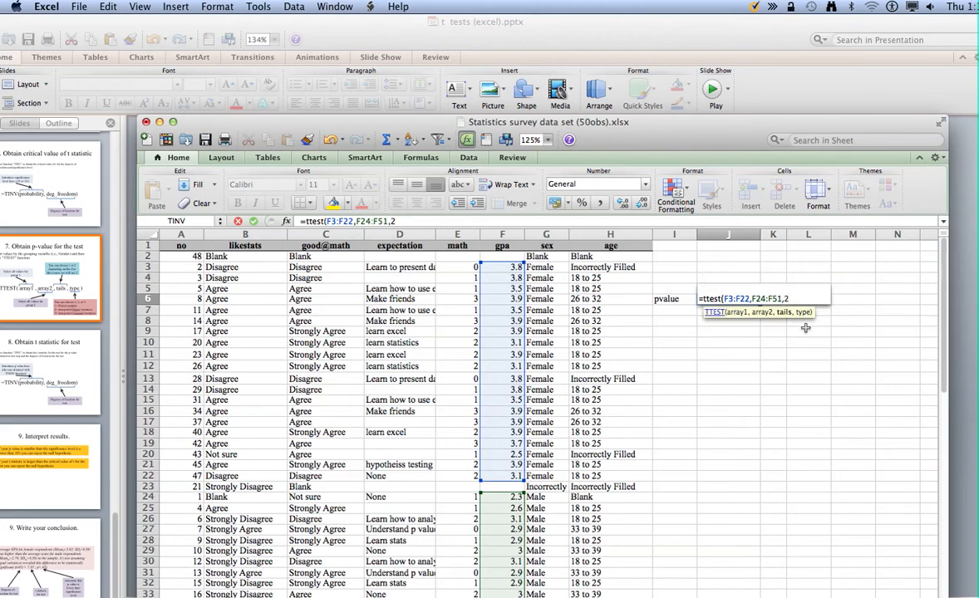
{"action": "type", "text": ","}
{"action": "type", "text": ")"}
{"action": "key", "text": "Return"}
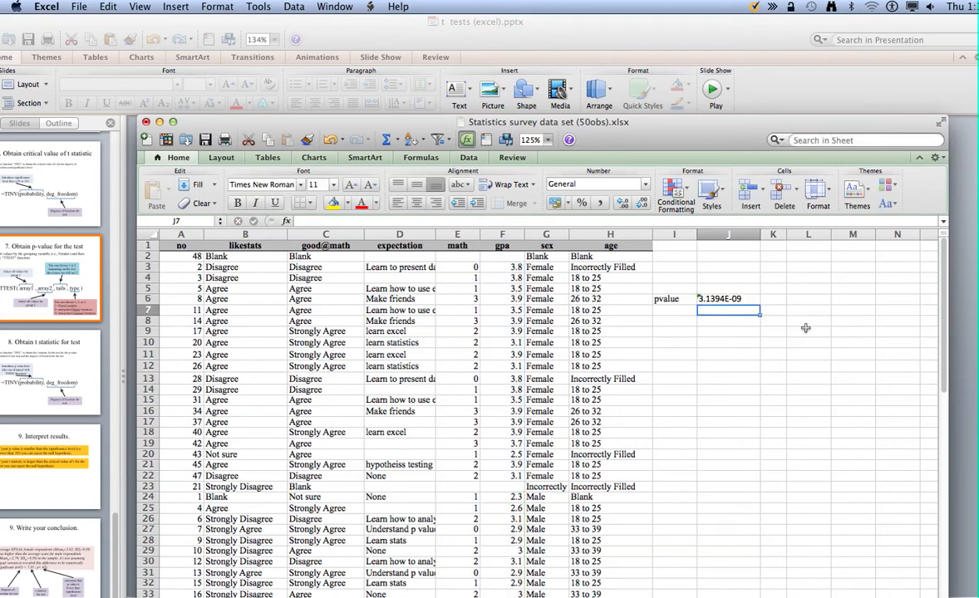
Copy the p-value from J6 and paste it as values only into cell C15 of the hypothesis summary sheet
{"action": "left_click", "coordinate": [752, 300]}
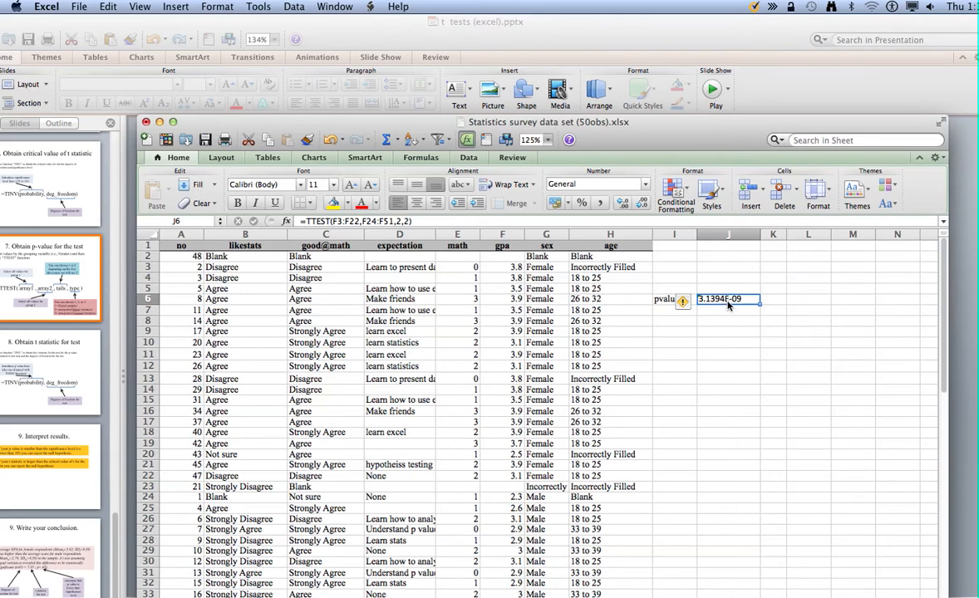
{"action": "right_click", "coordinate": [727, 305]}
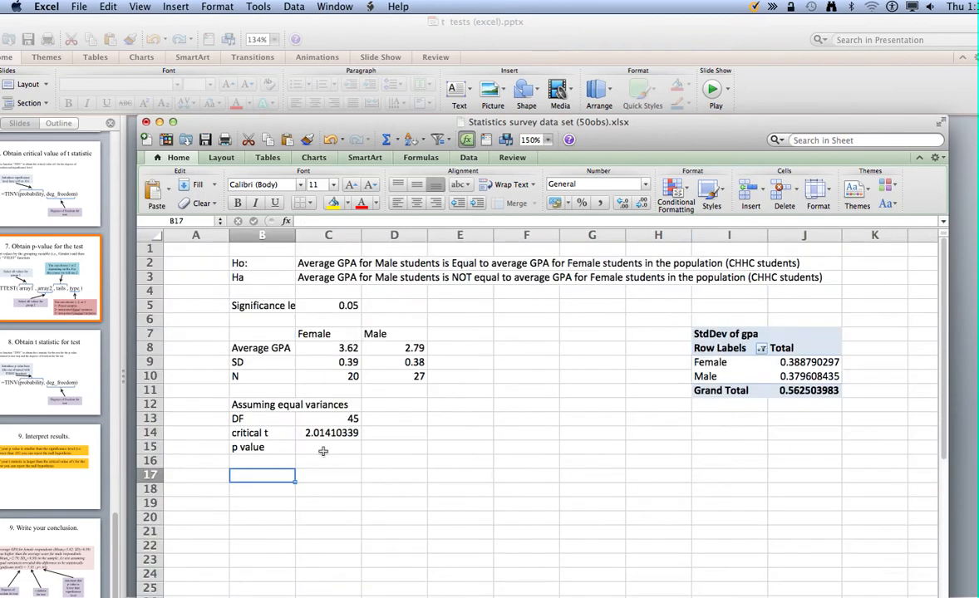
{"action": "right_click", "coordinate": [324, 451]}
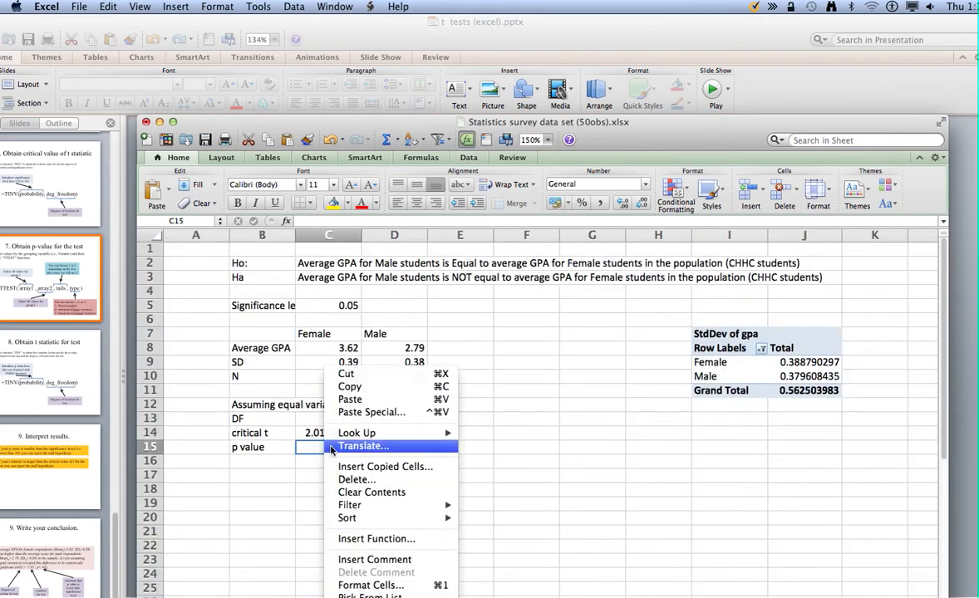
{"action": "left_click", "coordinate": [337, 388]}
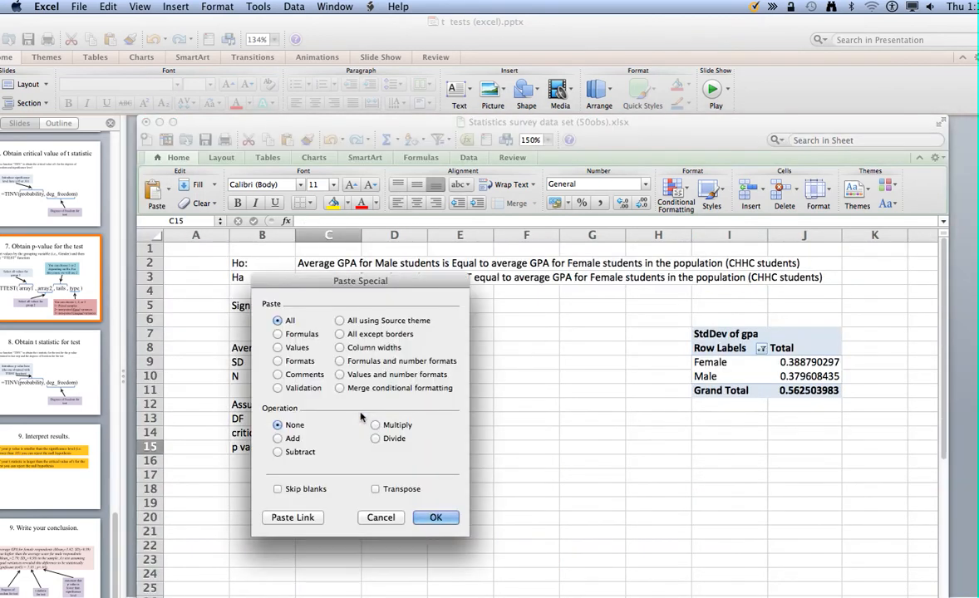
{"action": "left_click", "coordinate": [283, 348]}
{"action": "left_click", "coordinate": [436, 517]}
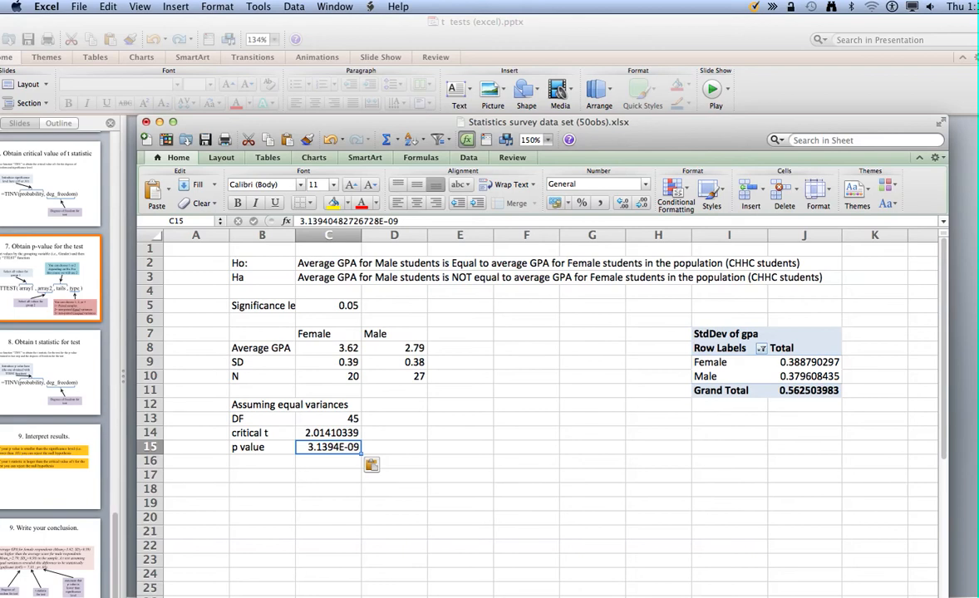
{"action": "left_click", "coordinate": [432, 596]}
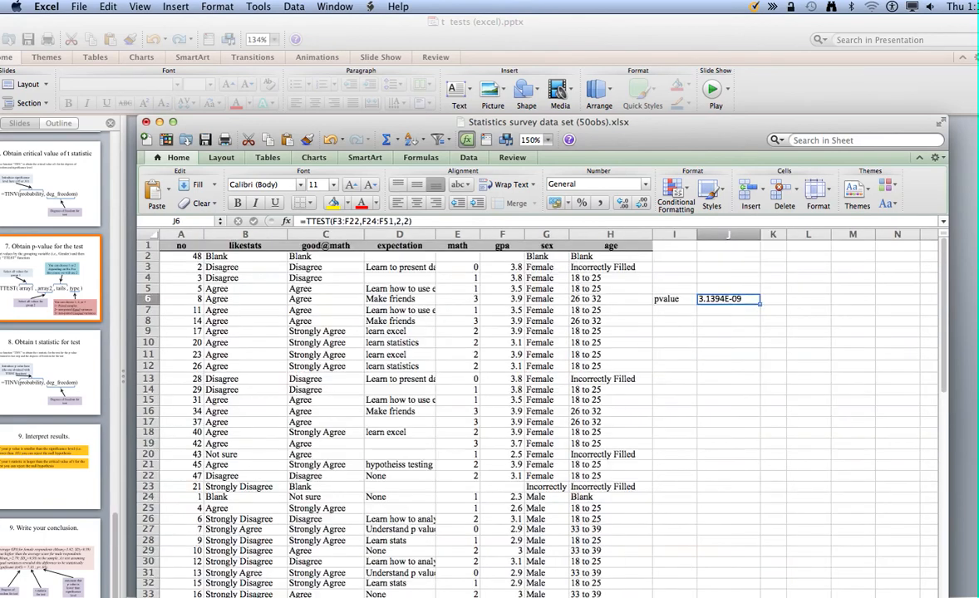
{"action": "left_click", "coordinate": [733, 343]}
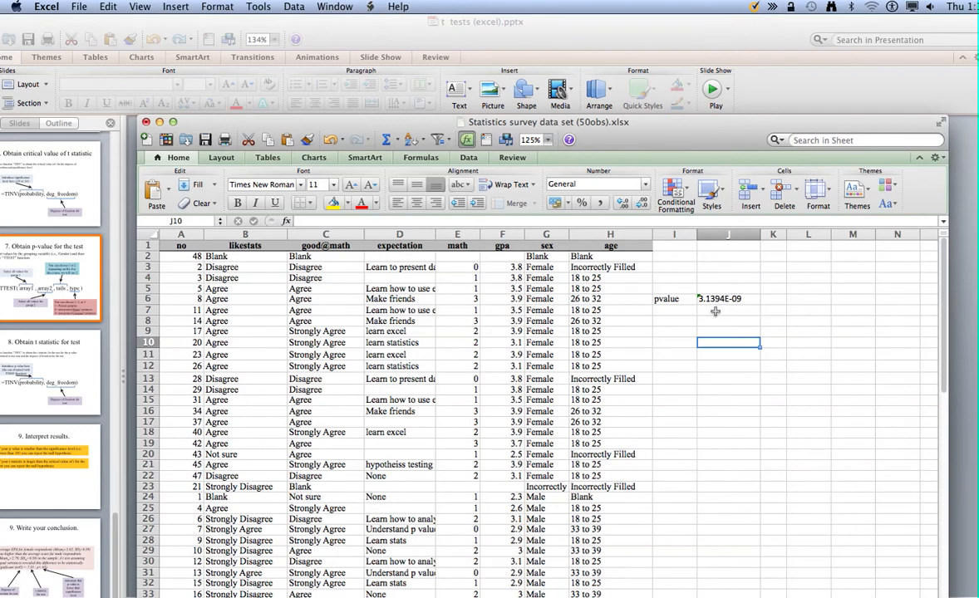
{"action": "left_click", "coordinate": [714, 311]}
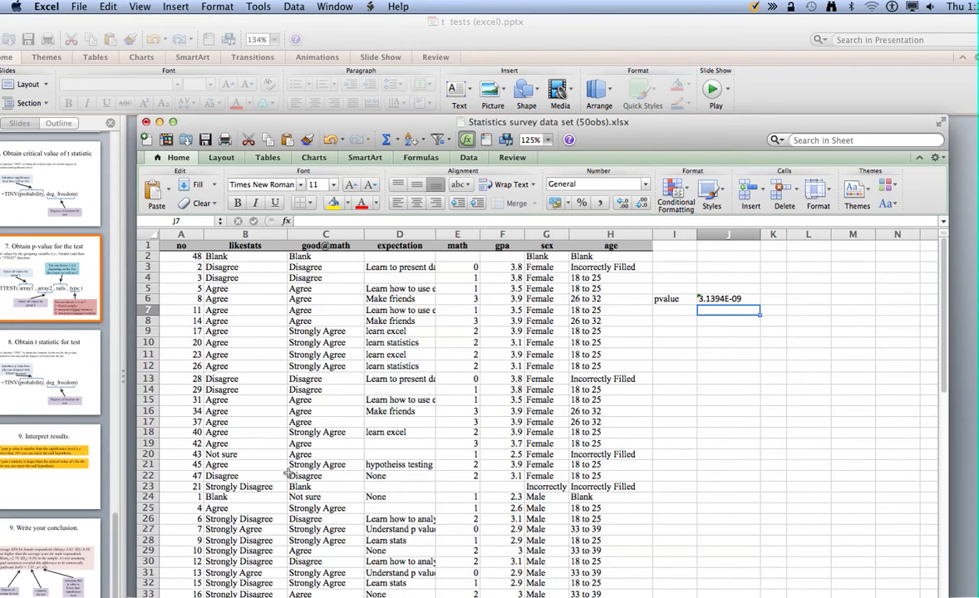
Switch to the PowerPoint presentation and show slide 8, "Obtain t statistic for test", to review the TINV arguments
{"action": "left_click", "coordinate": [72, 383]}
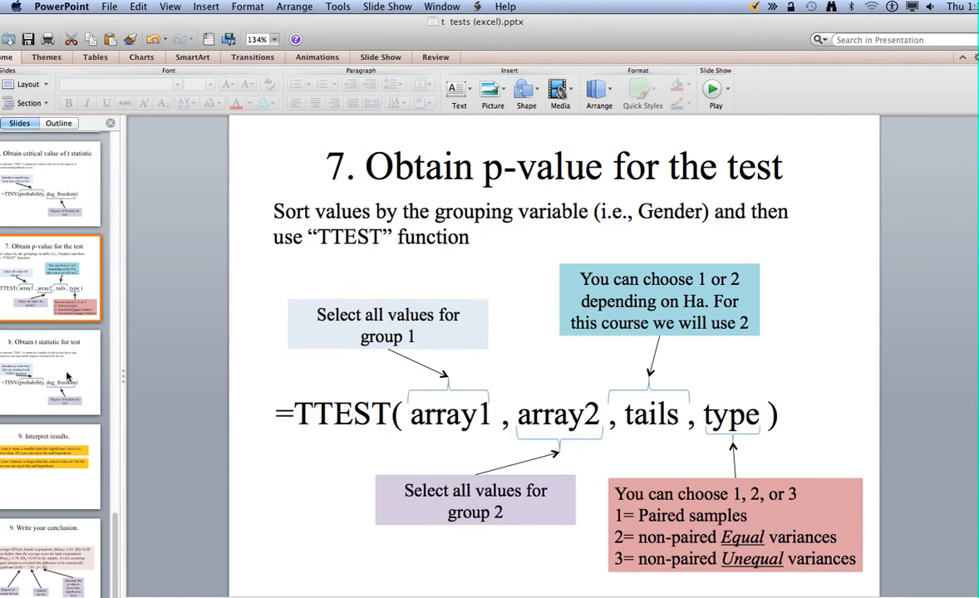
{"action": "left_click", "coordinate": [78, 374]}
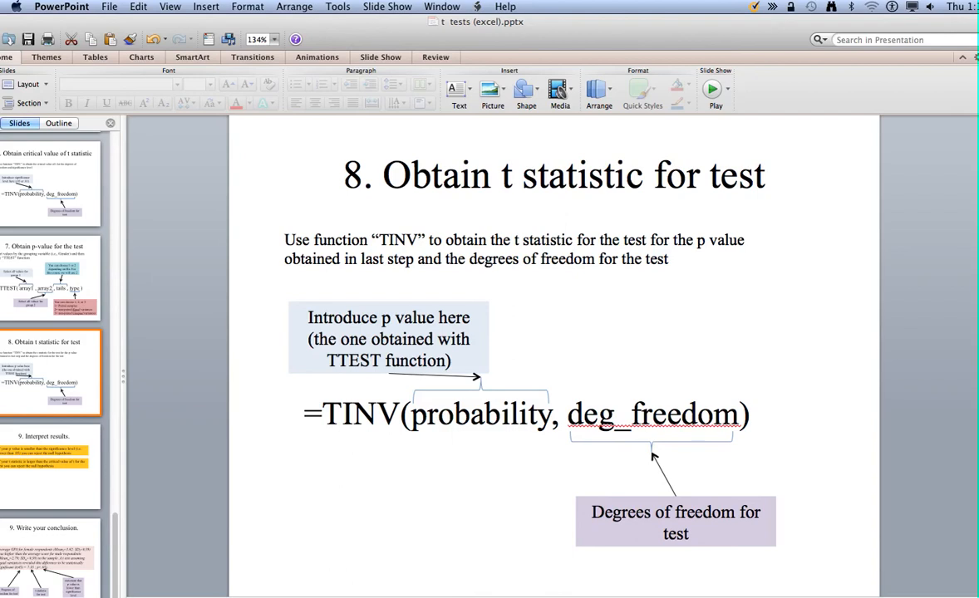
Switch back to Excel and enter the label "t value" in cell B16 of the hypothesis summary sheet
{"action": "key", "text": "super+Tab"}
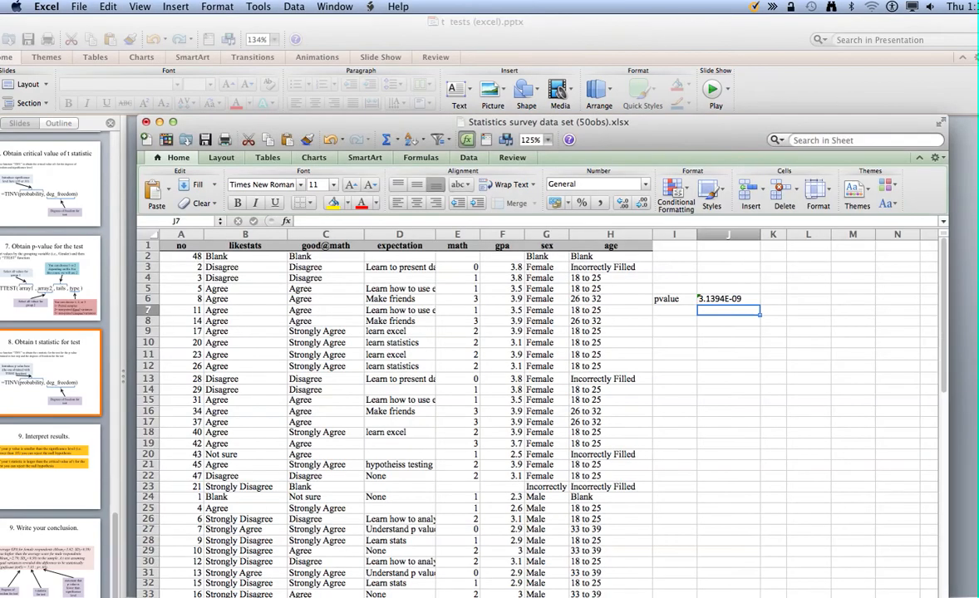
{"action": "key", "text": "ctrl+Page_Up"}
{"action": "left_click", "coordinate": [251, 462]}
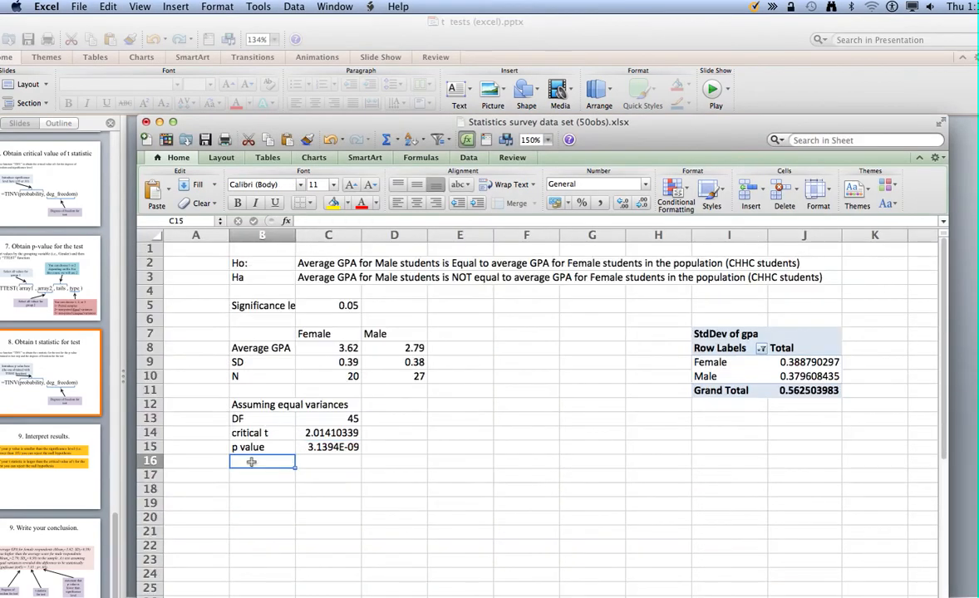
{"action": "type", "text": "t value"}
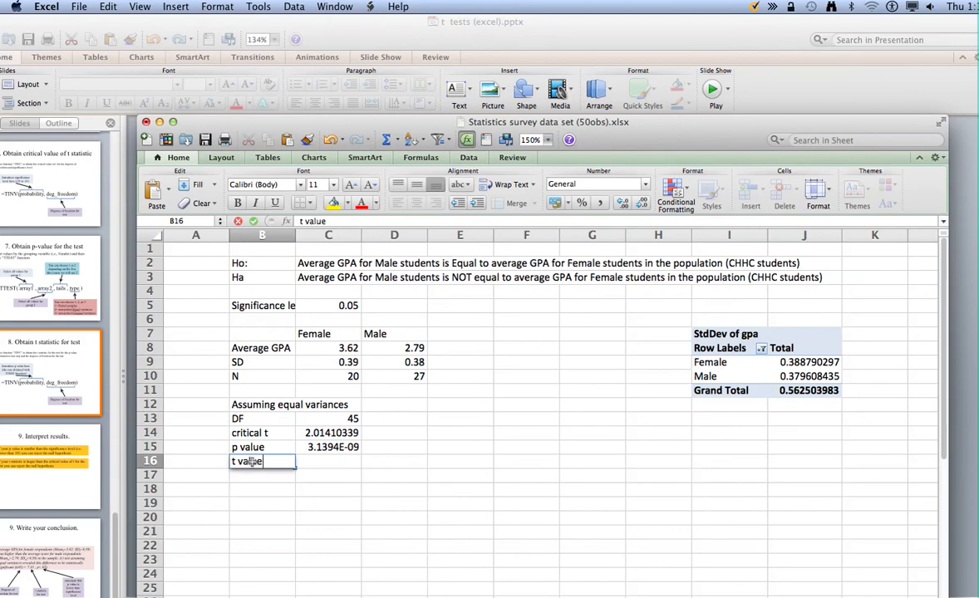
{"action": "key", "text": "Tab"}
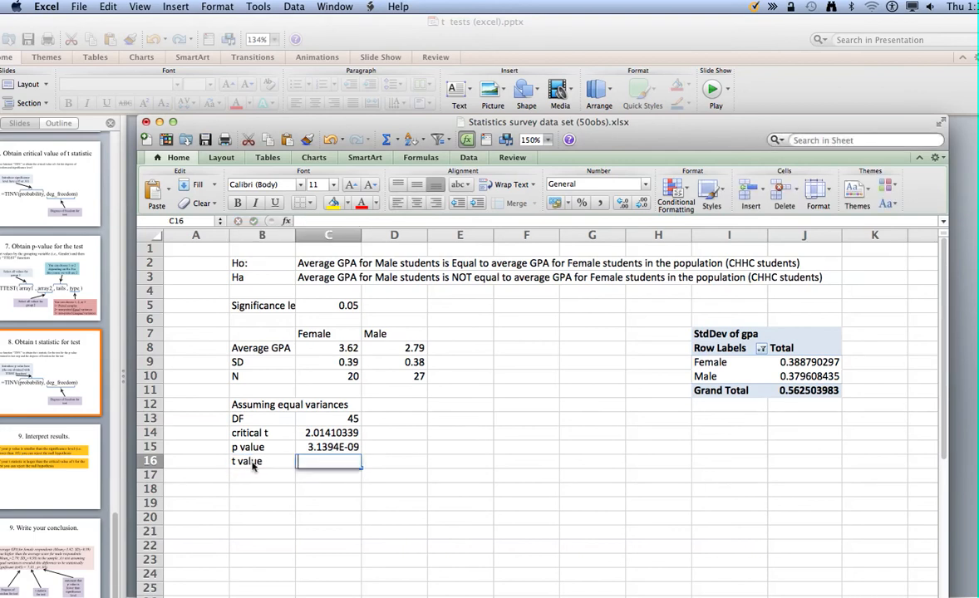
Calculate the t value in C16 with TINV, using the p-value in C15 and the degrees of freedom in C13
{"action": "type", "text": "=t"}
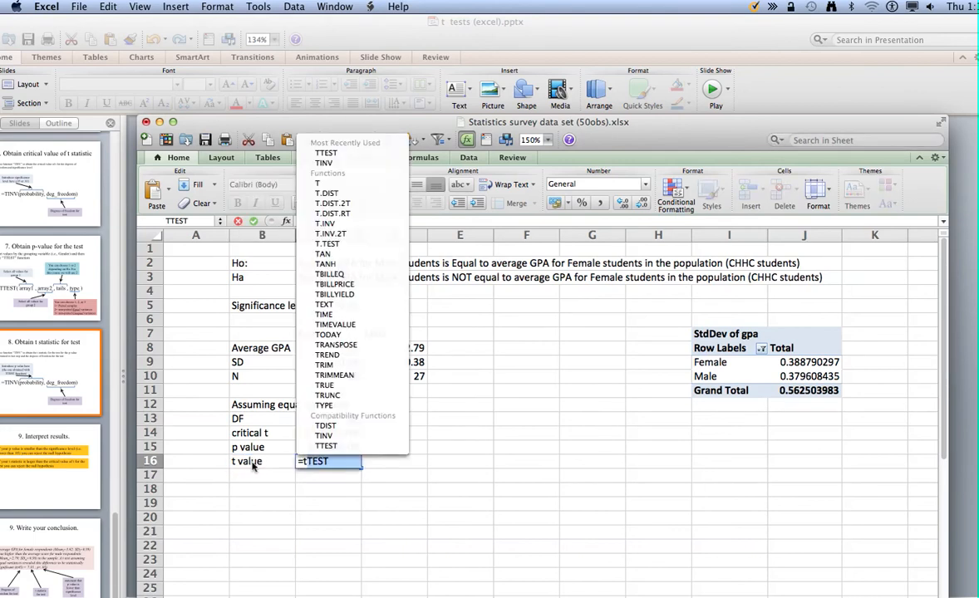
{"action": "type", "text": "inv"}
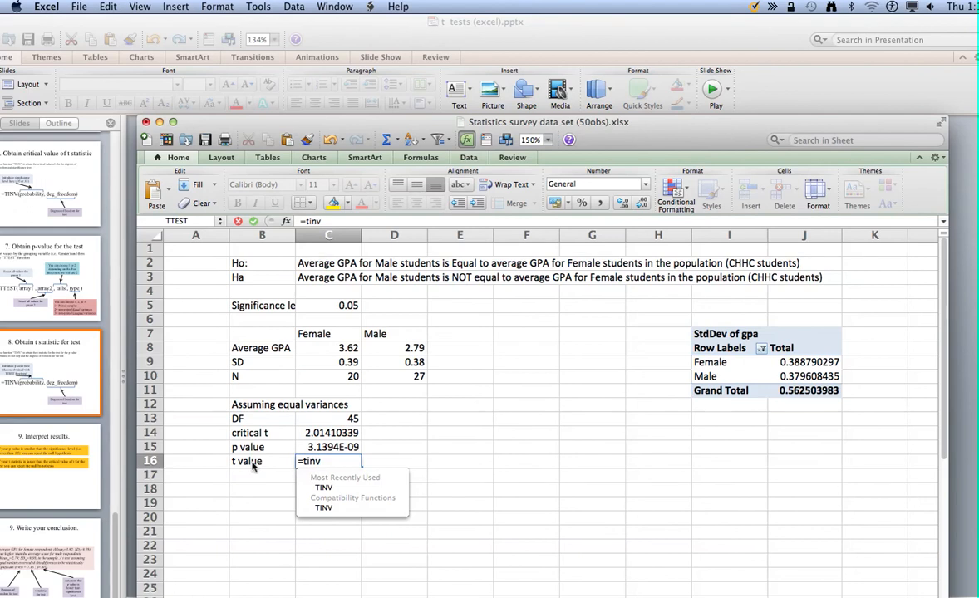
{"action": "type", "text": "("}
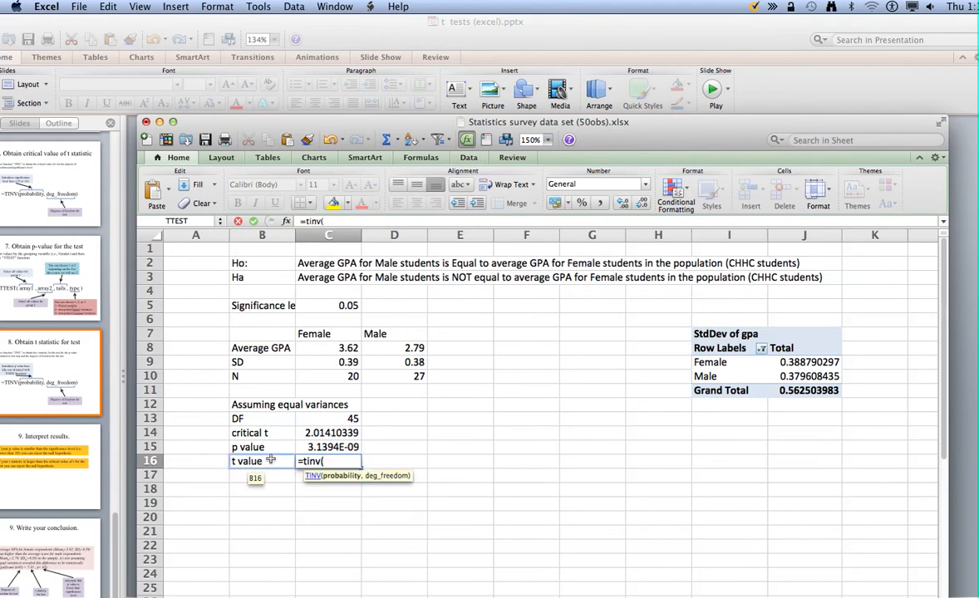
{"action": "left_click", "coordinate": [340, 450]}
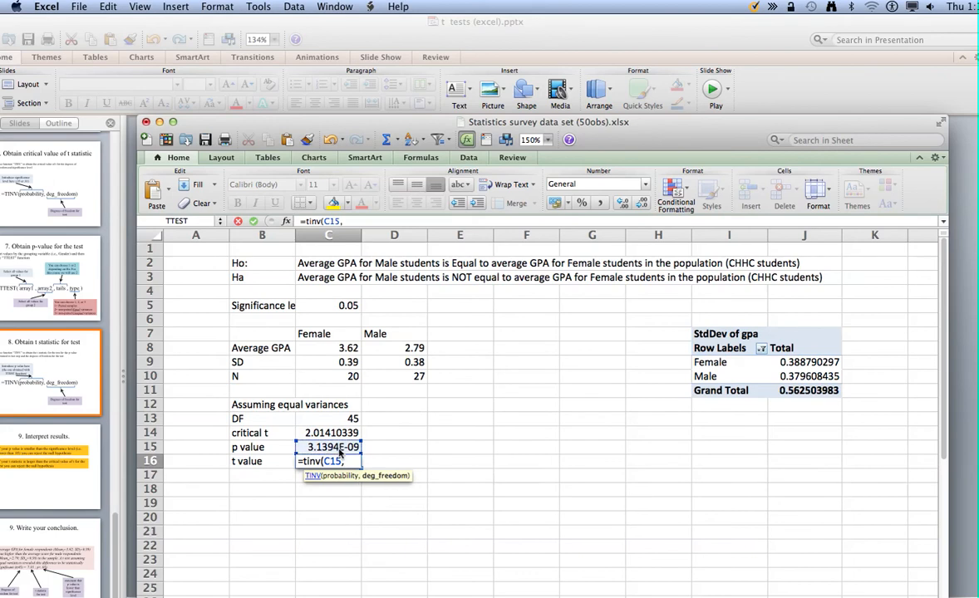
{"action": "type", "text": ","}
{"action": "left_click", "coordinate": [344, 418]}
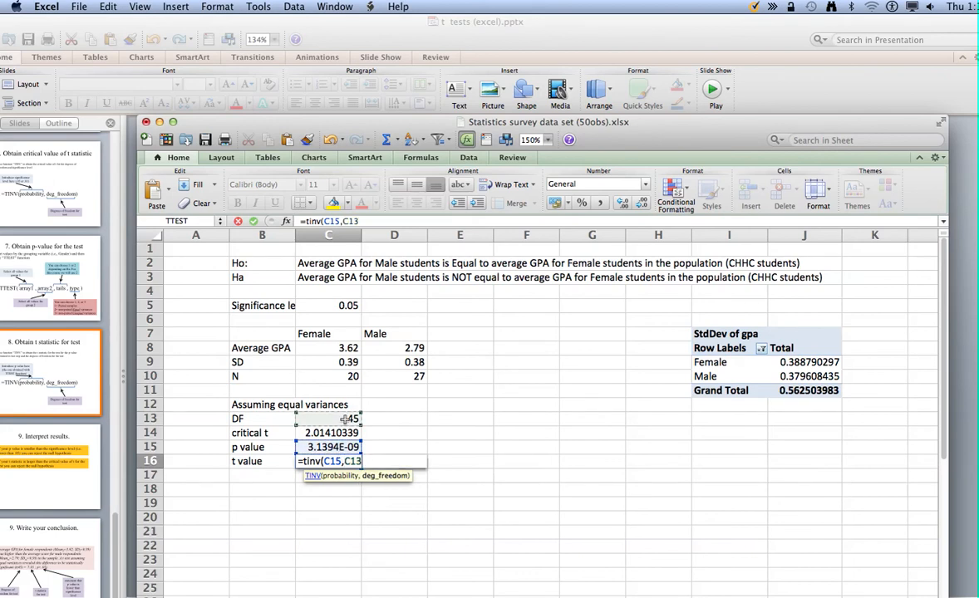
{"action": "key", "text": "Return"}
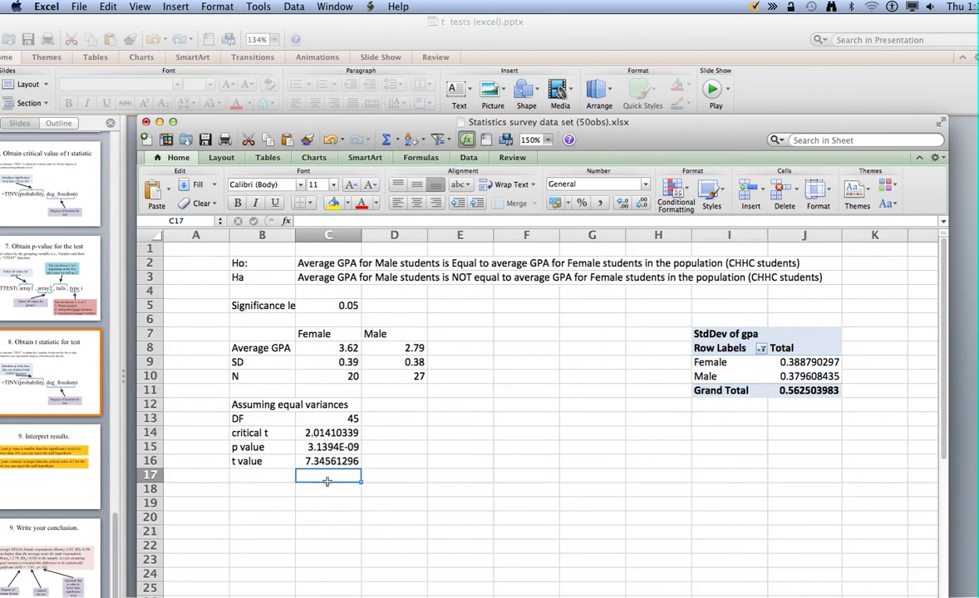
Review the critical t and p-value cells, and switch to PowerPoint to read the slide "9. Interpret results."
{"action": "left_click", "coordinate": [344, 433]}
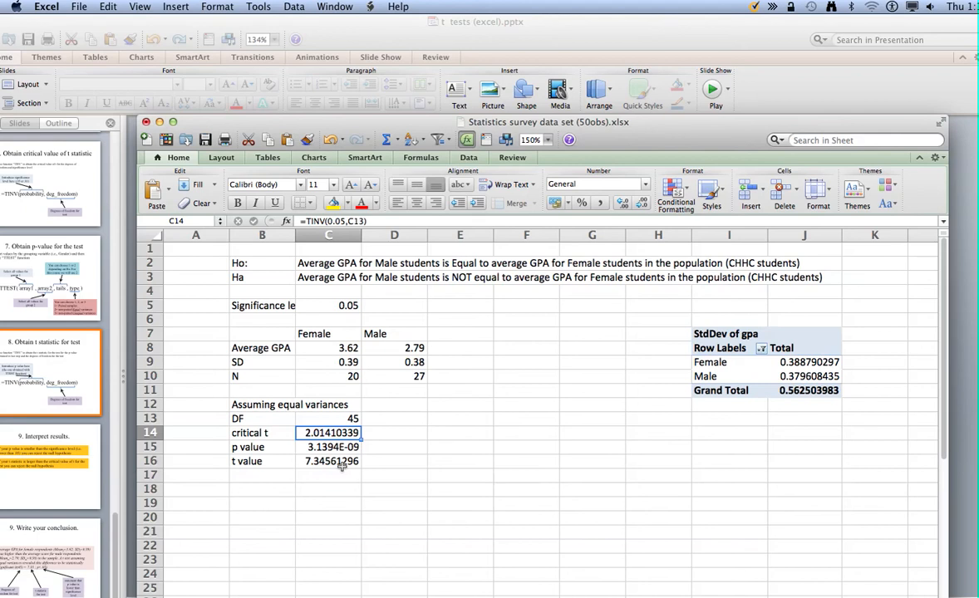
{"action": "left_click", "coordinate": [331, 448]}
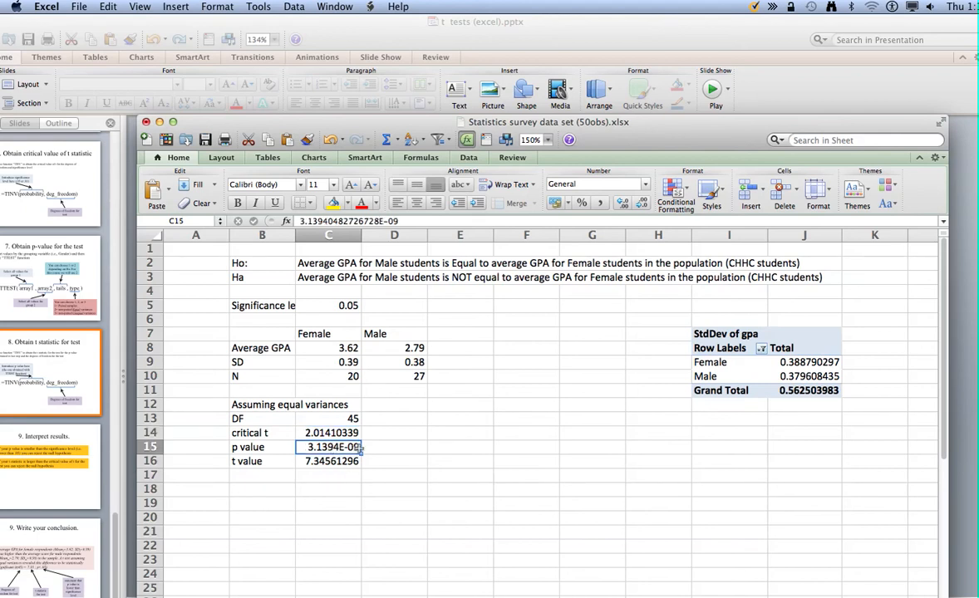
{"action": "left_click", "coordinate": [47, 458]}
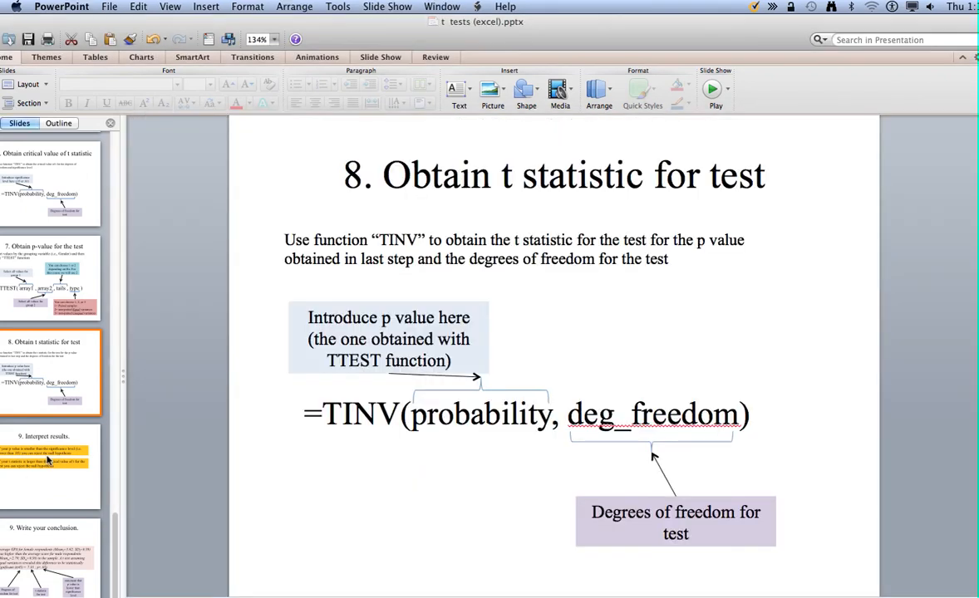
{"action": "left_click", "coordinate": [47, 459]}
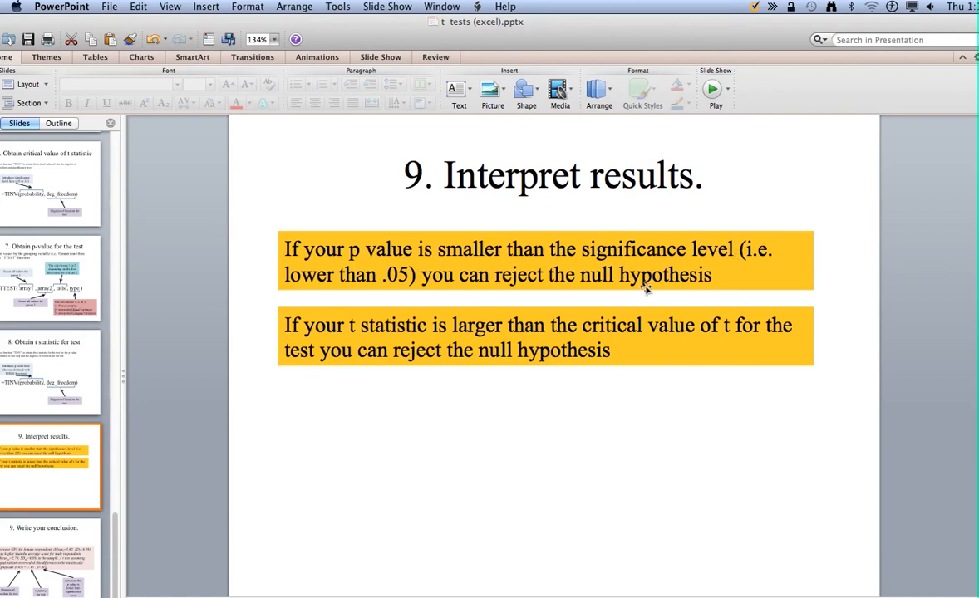
Switch back to Excel and compare the significance level in C5 with the p-value in C15
{"action": "key", "text": "super+Tab"}
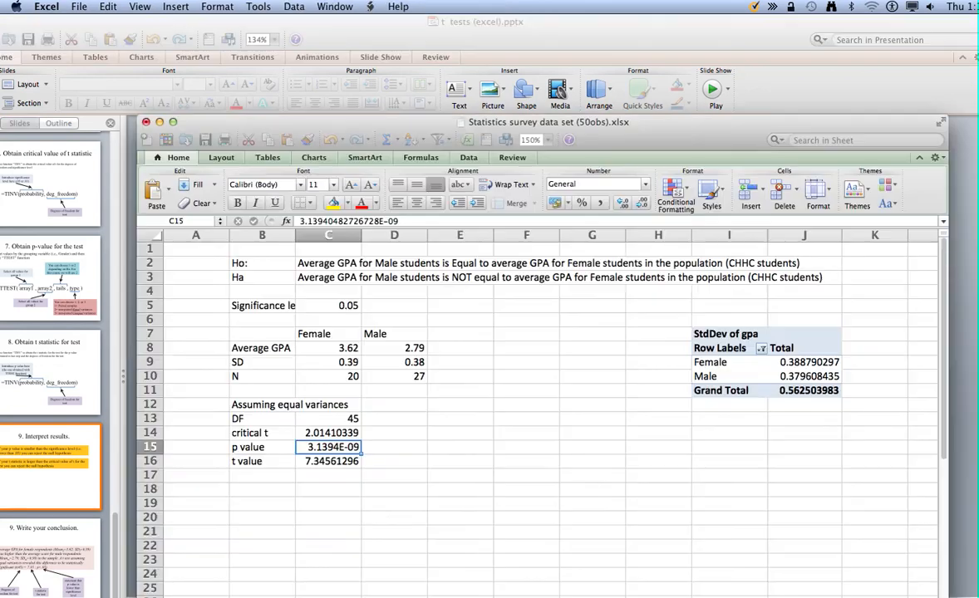
{"action": "left_click", "coordinate": [341, 306]}
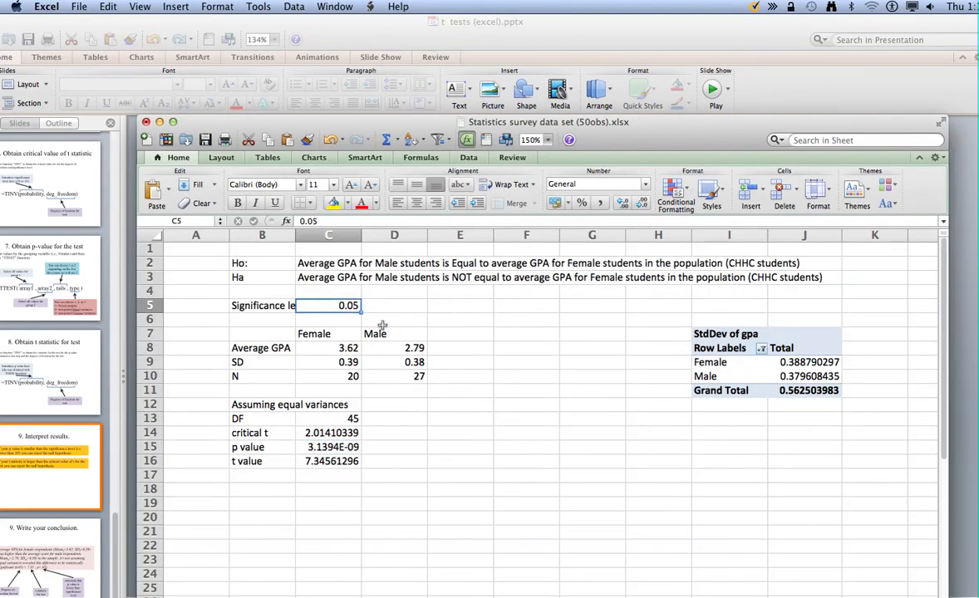
{"action": "left_click", "coordinate": [337, 447]}
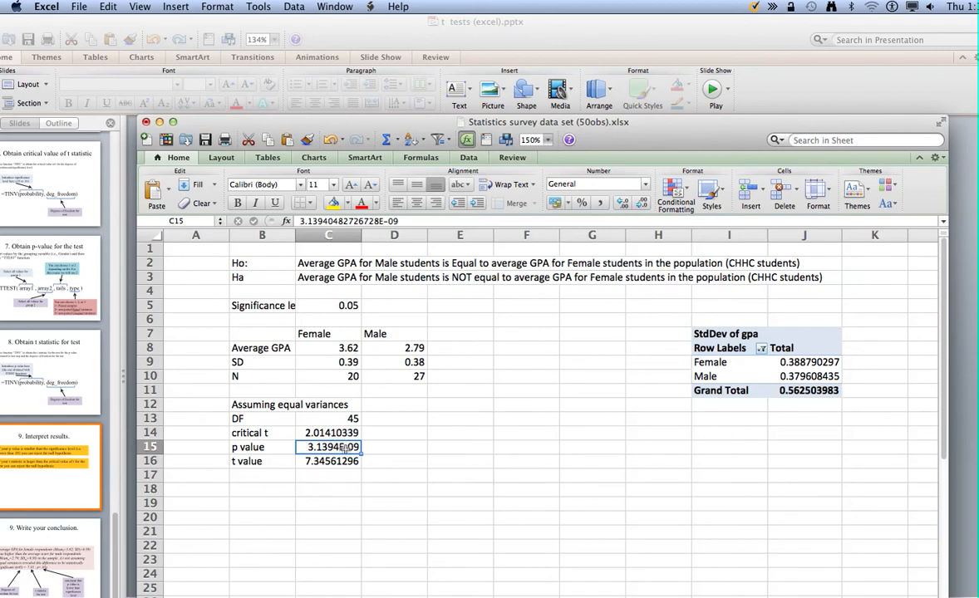
Recheck the "Interpret results" slide in PowerPoint, and return to the Excel workbook to compare the t value in C16 with the critical t in C14
{"action": "left_click", "coordinate": [65, 434]}
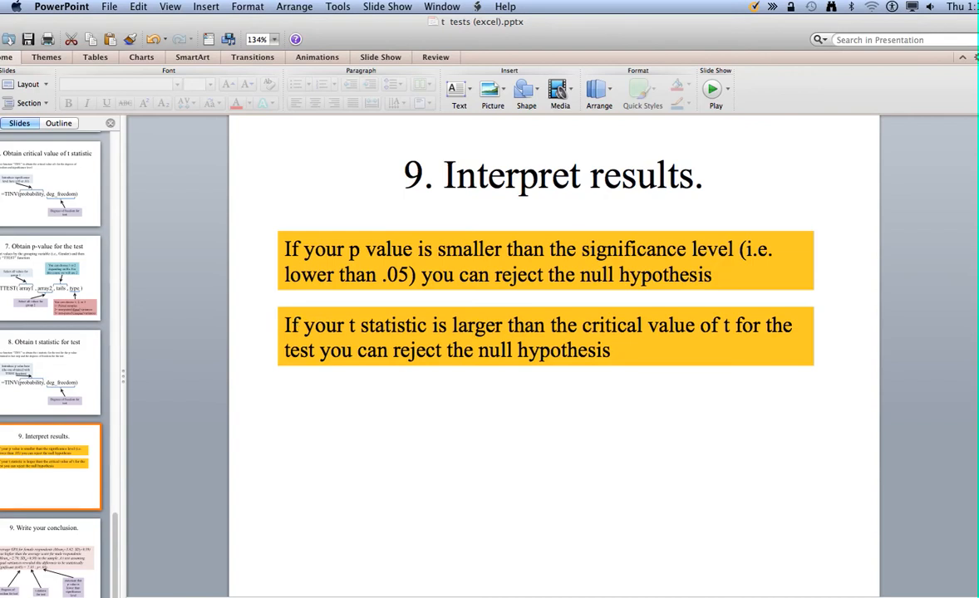
{"action": "right_click", "coordinate": [546, 597]}
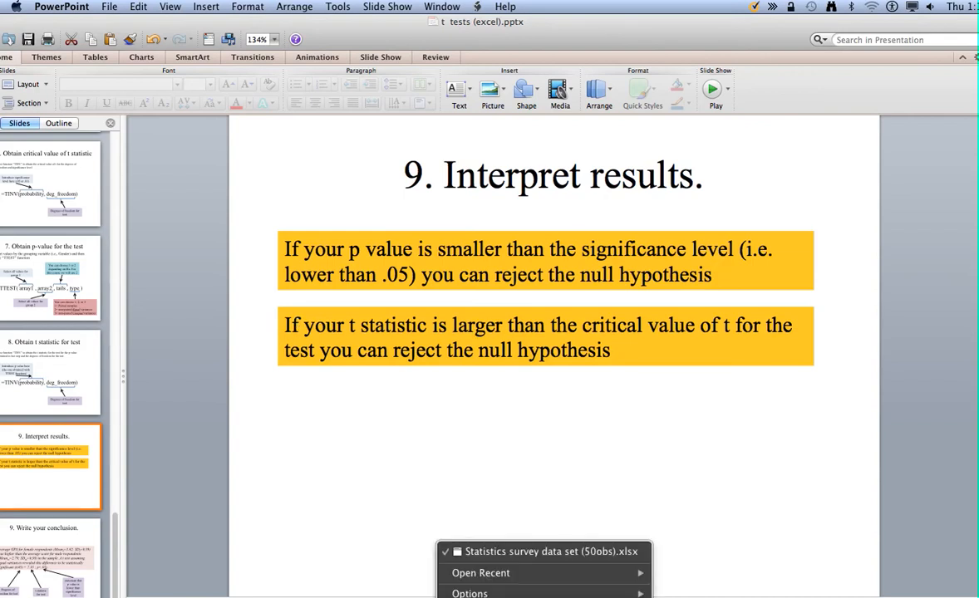
{"action": "left_click", "coordinate": [499, 552]}
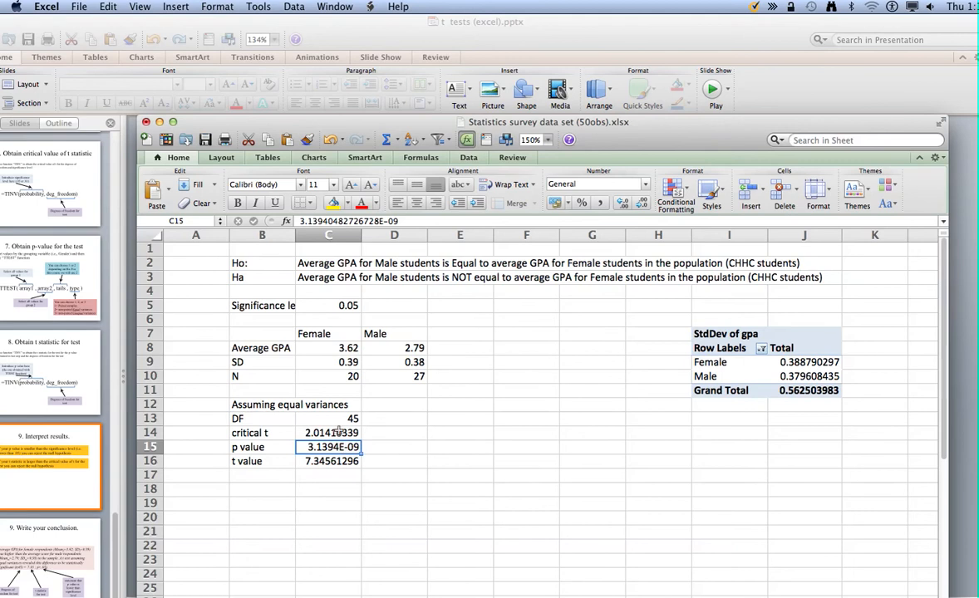
{"action": "left_click", "coordinate": [345, 464]}
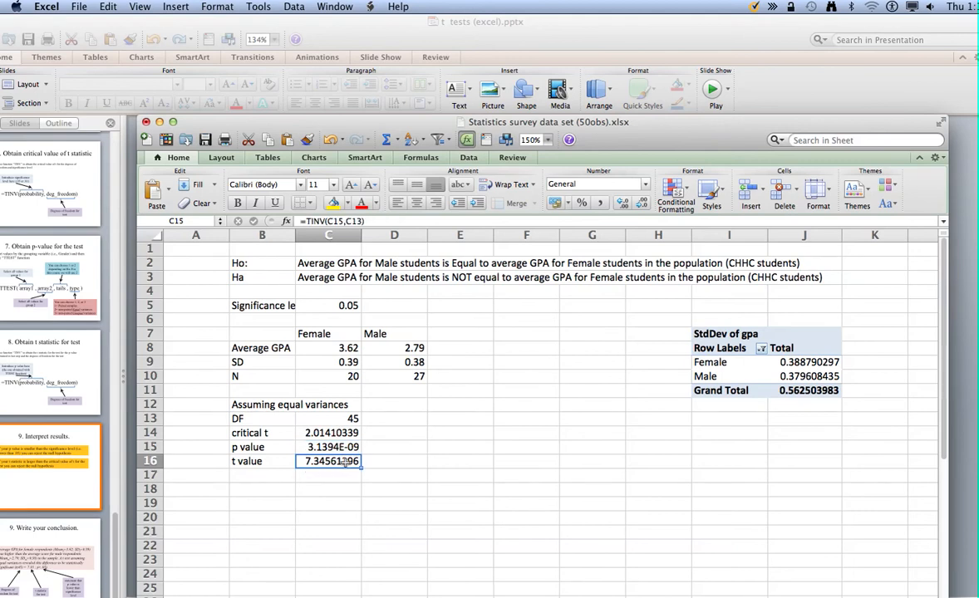
{"action": "left_click", "coordinate": [344, 433]}
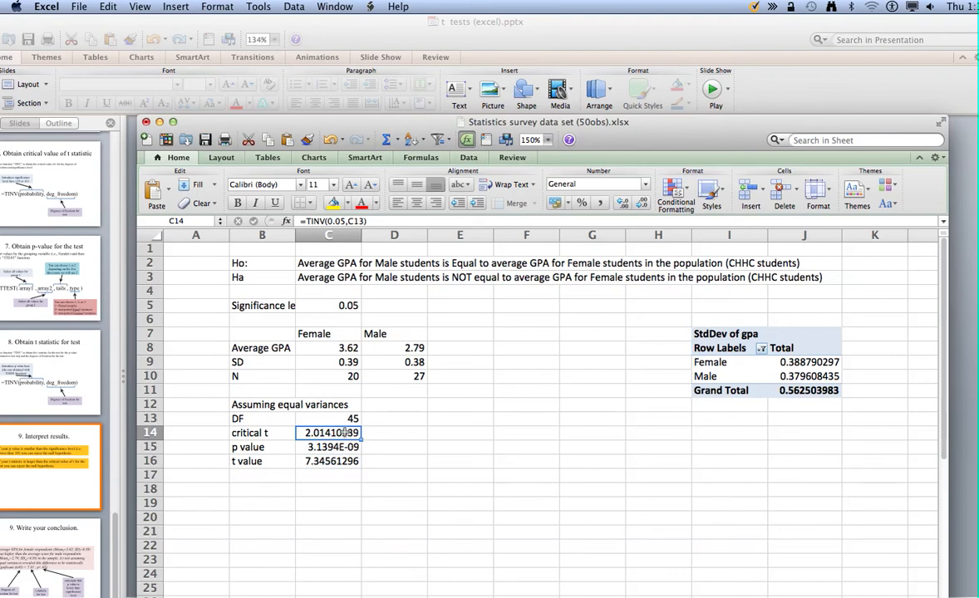
{"action": "left_click", "coordinate": [338, 462]}
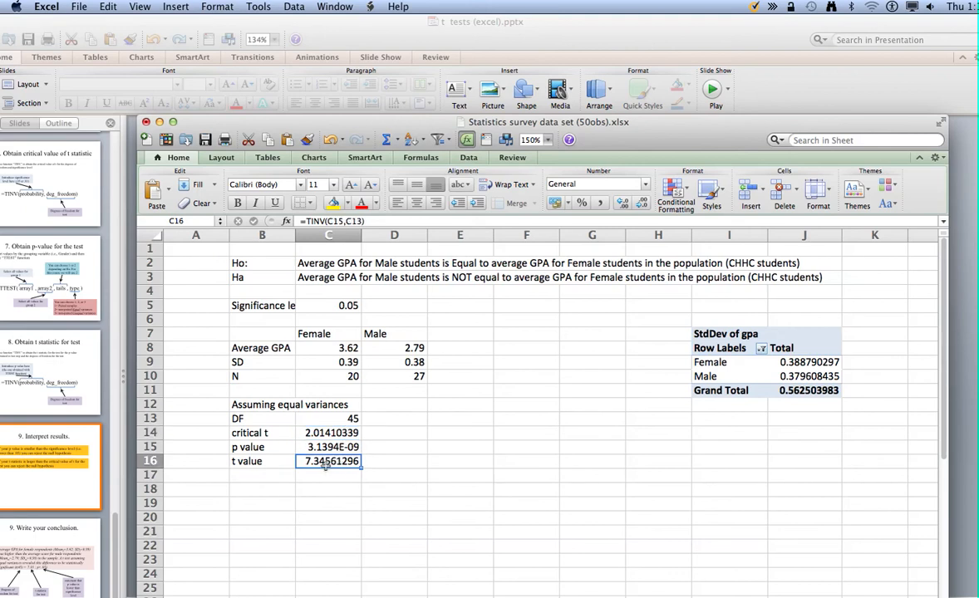
{"action": "left_click", "coordinate": [328, 434]}
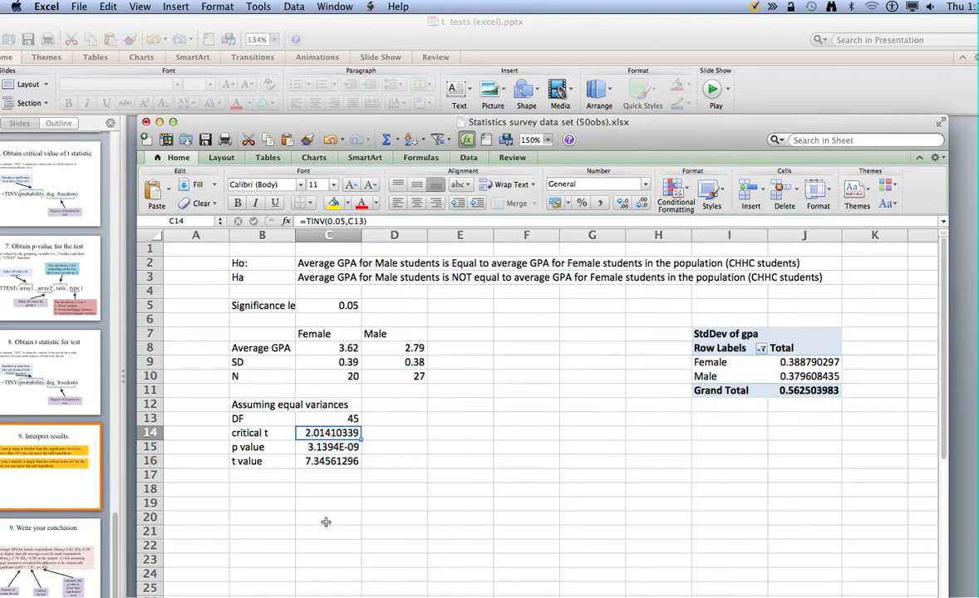
Enter the label "Conclusion:" in B18 and the decision "reject HO" in C18
{"action": "left_click", "coordinate": [261, 490]}
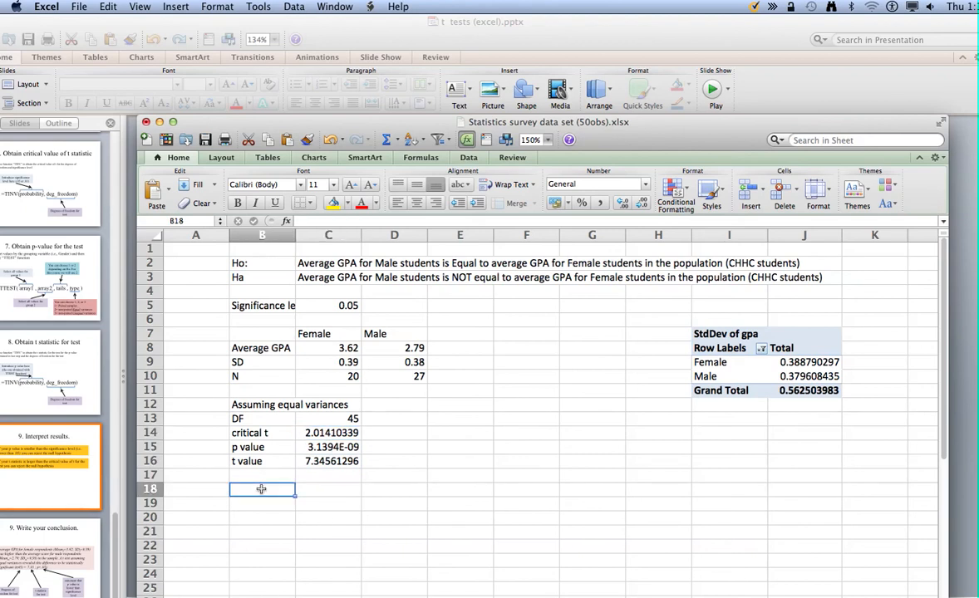
{"action": "type", "text": "Conclusion:"}
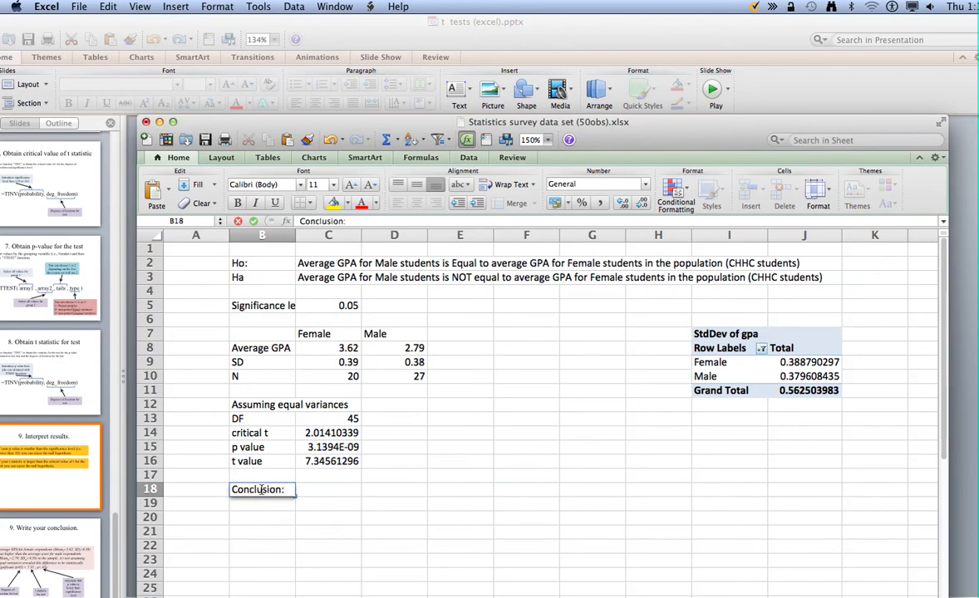
{"action": "key", "text": "Tab"}
{"action": "type", "text": "reject HO"}
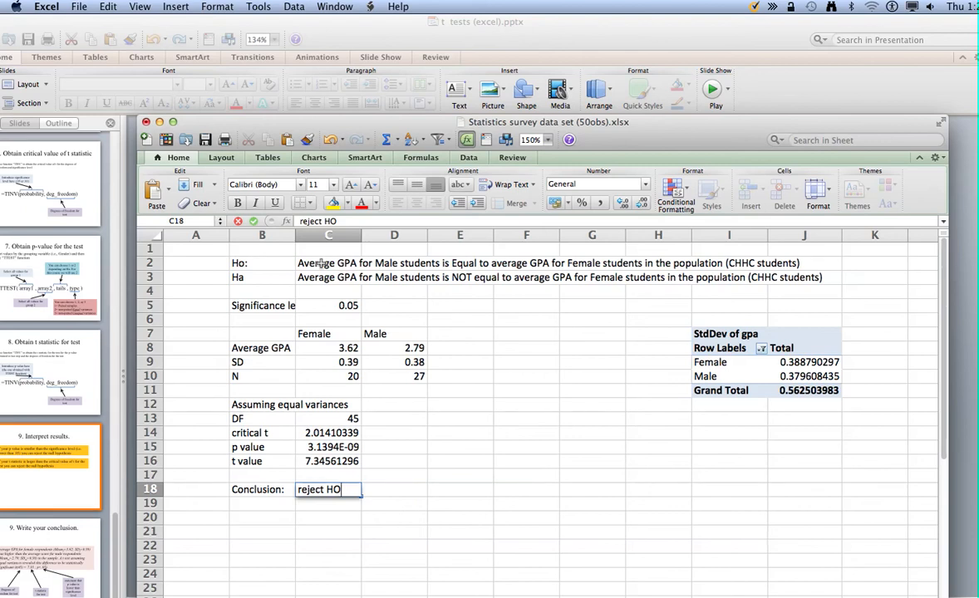
{"action": "left_click", "coordinate": [329, 546]}
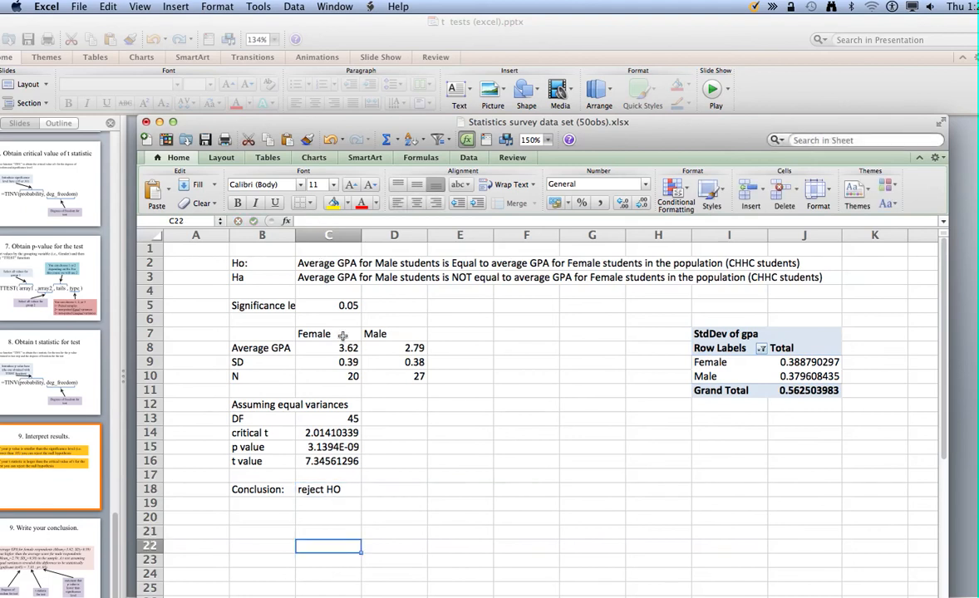
Copy the alternative hypothesis statement from C3 into C19 below the decision
{"action": "left_click", "coordinate": [344, 280]}
{"action": "key", "text": "super+c"}
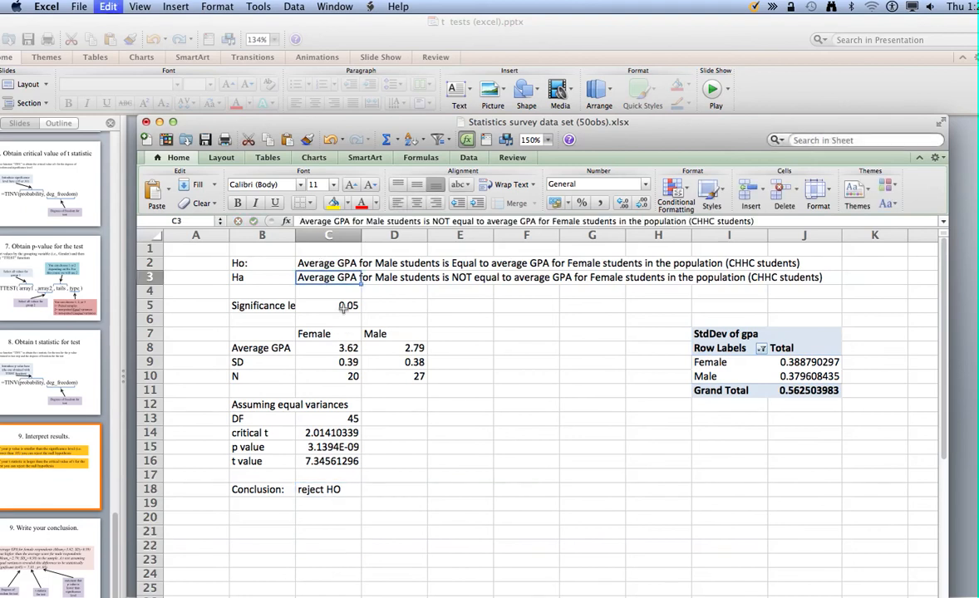
{"action": "left_click", "coordinate": [316, 503]}
{"action": "key", "text": "super+v"}
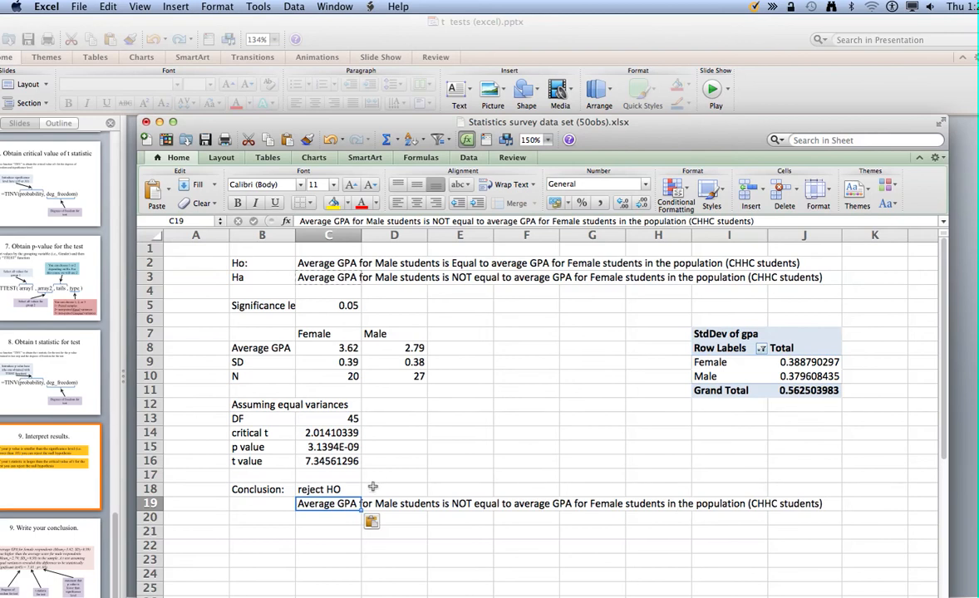
Review the female and male average GPAs in C8:D8, and switch to PowerPoint to show the slide "9. Write your conclusion."
{"action": "left_click", "coordinate": [343, 348]}
{"action": "left_click_drag", "start_coordinate": [343, 349], "coordinate": [387, 350]}
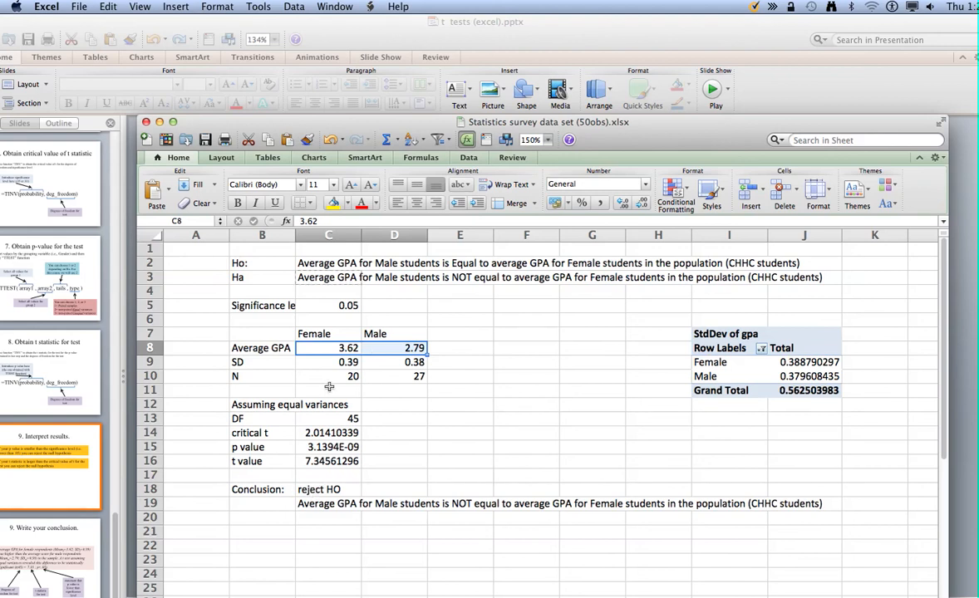
{"action": "left_click", "coordinate": [42, 538]}
{"action": "left_click", "coordinate": [42, 539]}
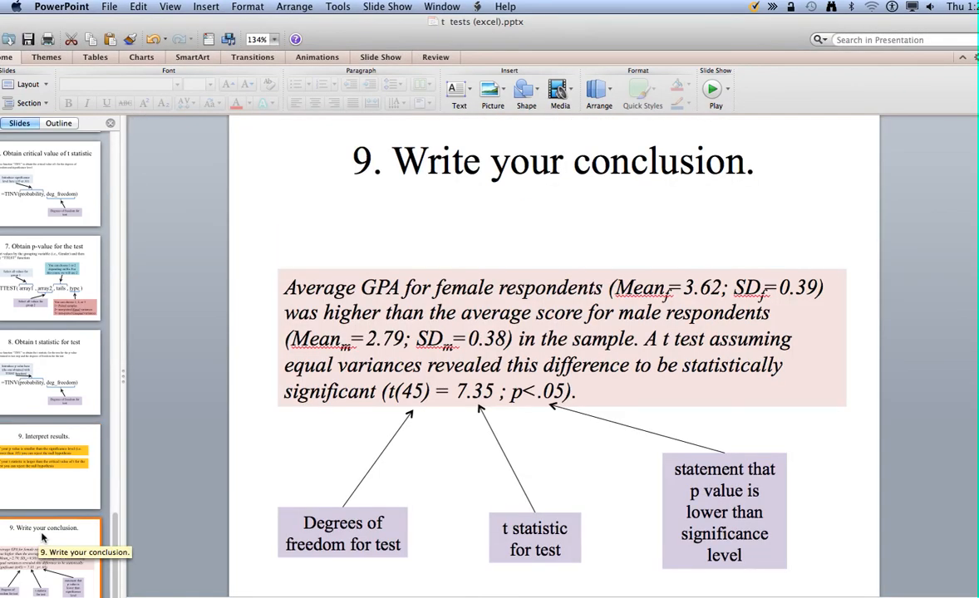